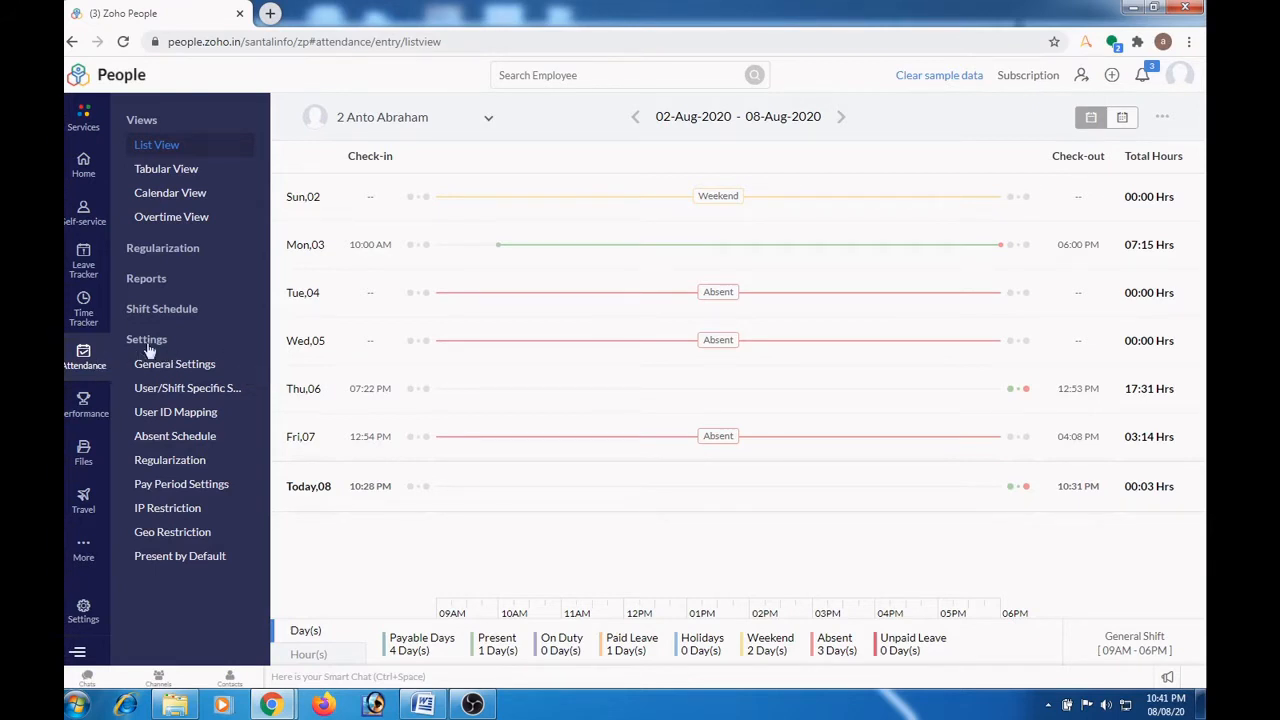
Step: Open the attendance regularization settings and start adding a new approval
left_click(85, 360)
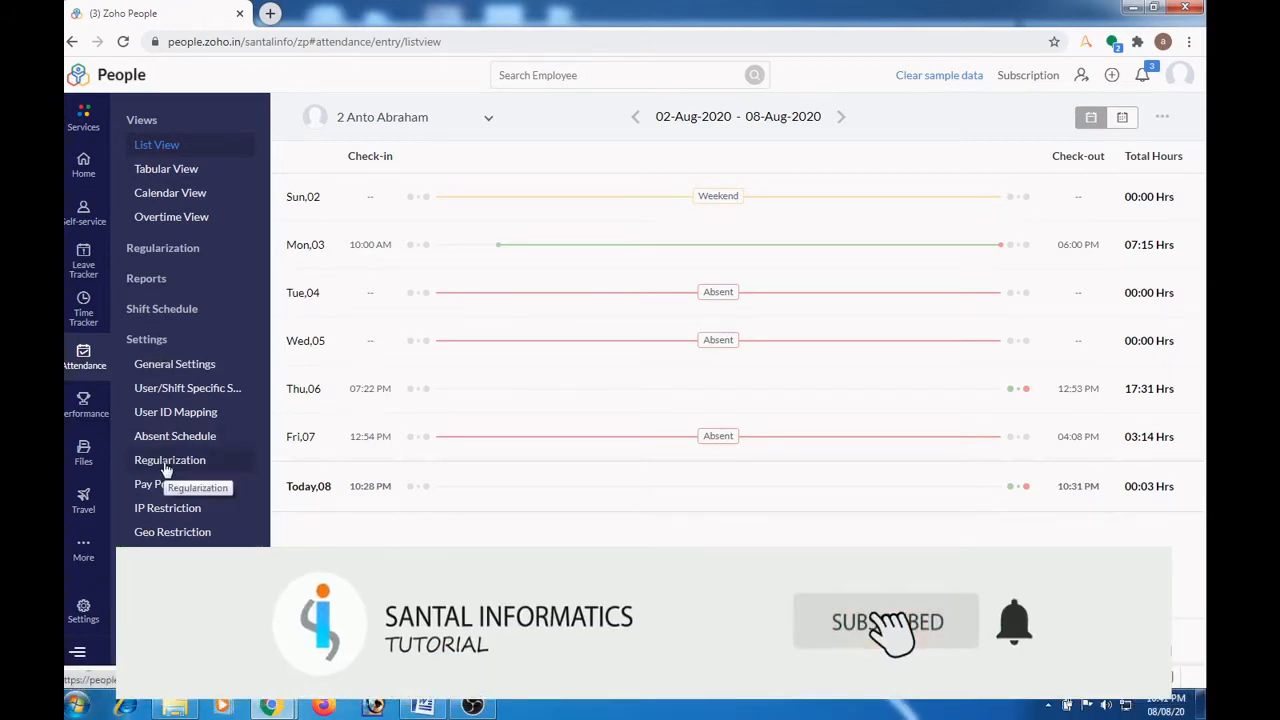
left_click(166, 468)
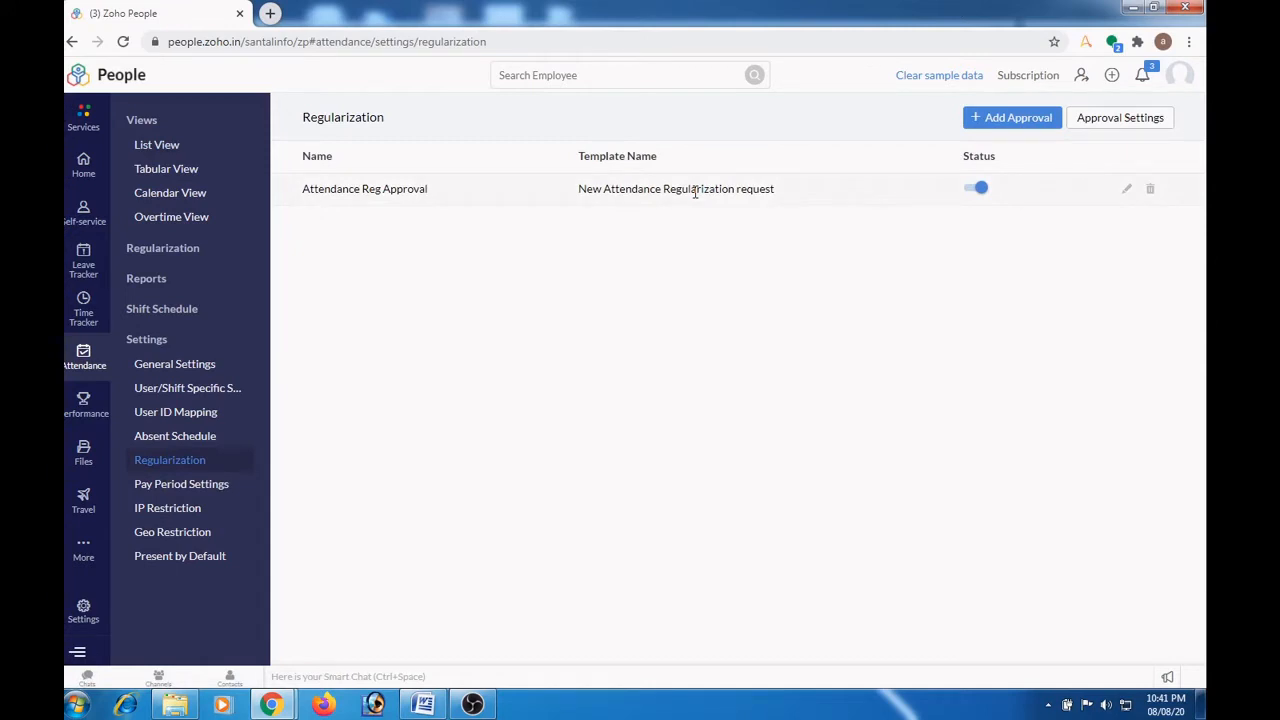
left_click(1007, 124)
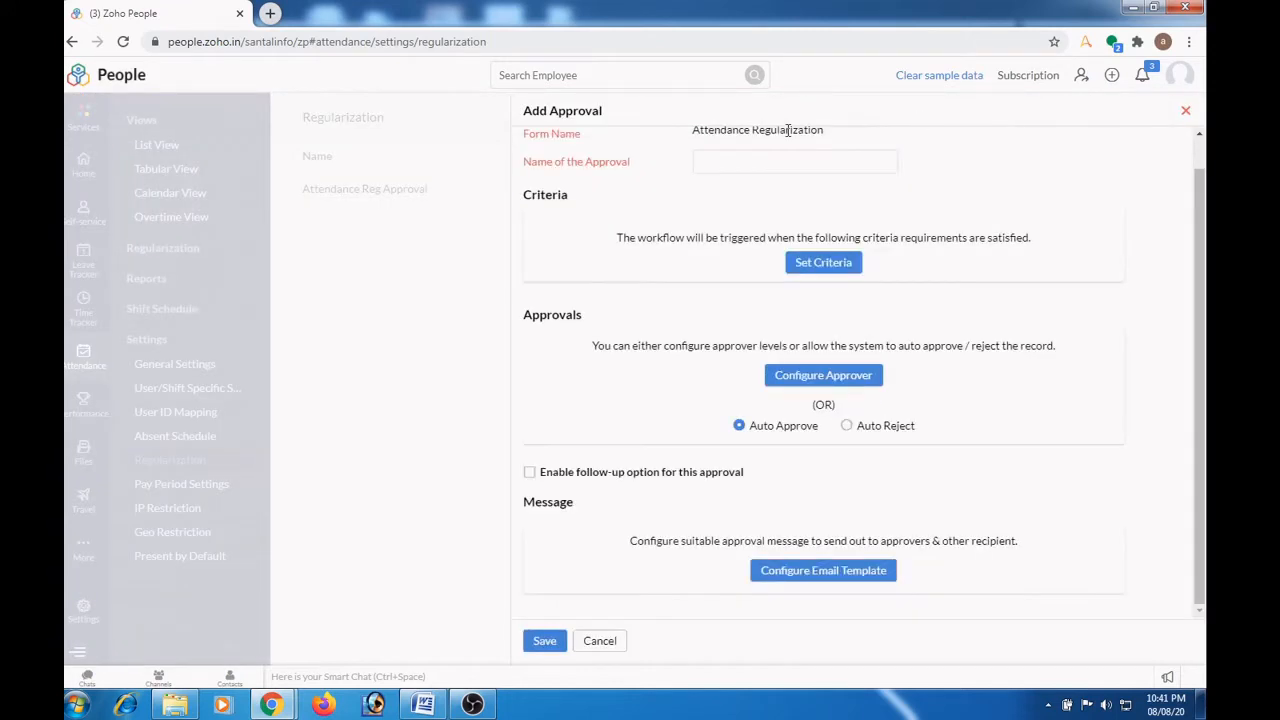
Step: Name the new approval Attendance Reg Approval2
left_click(723, 160)
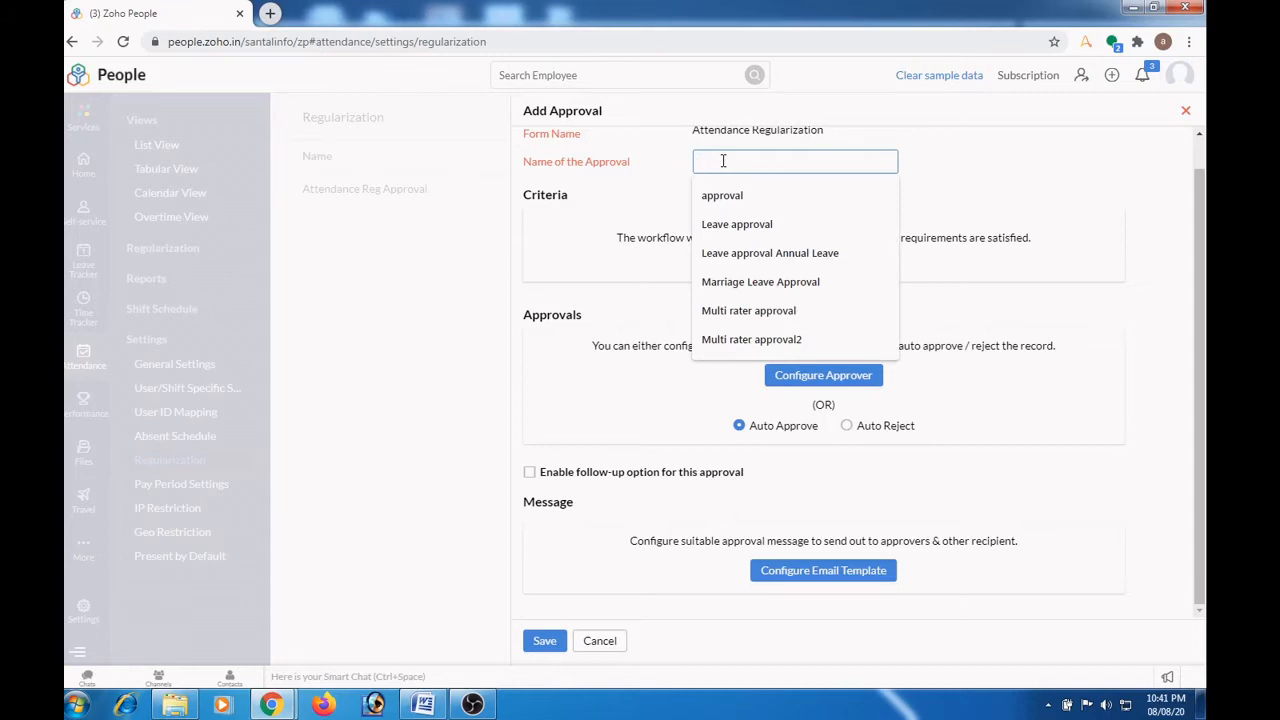
type("Attenda")
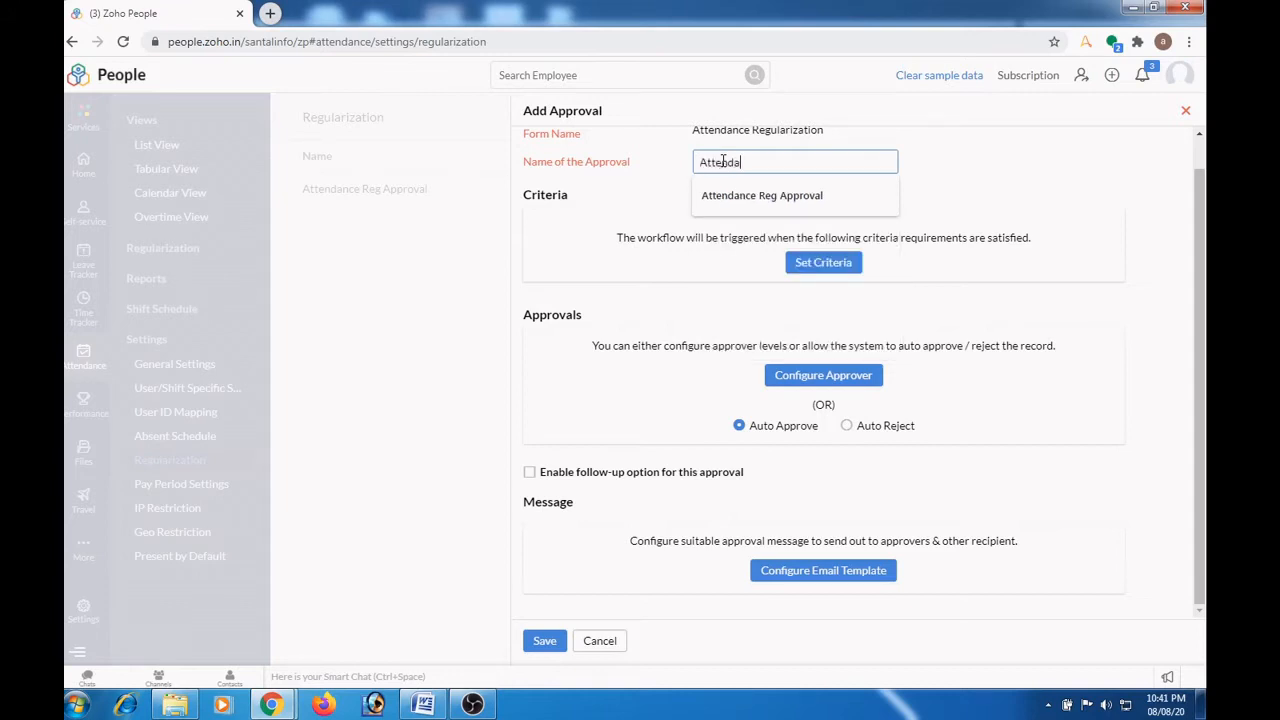
type("nce Reg Approval")
left_click(785, 198)
type("2")
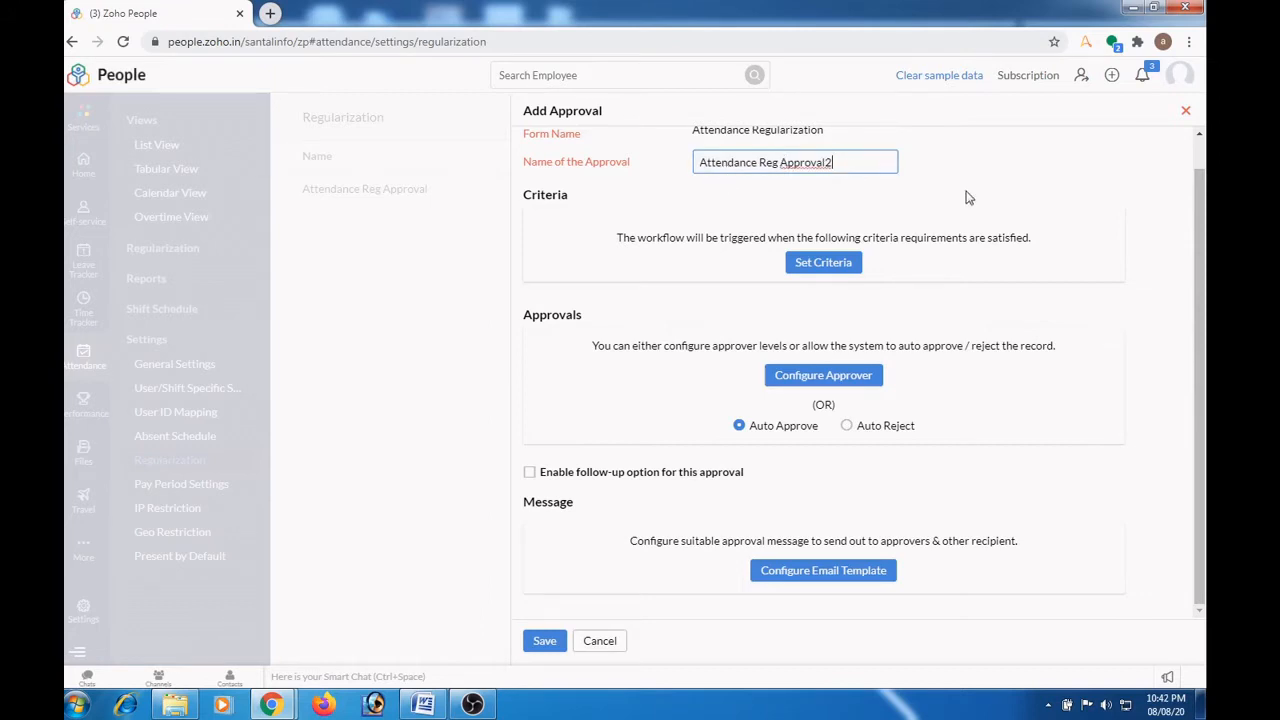
Step: Set a criterion for the approval that the Designation system field contains Service Engineer
left_click(837, 264)
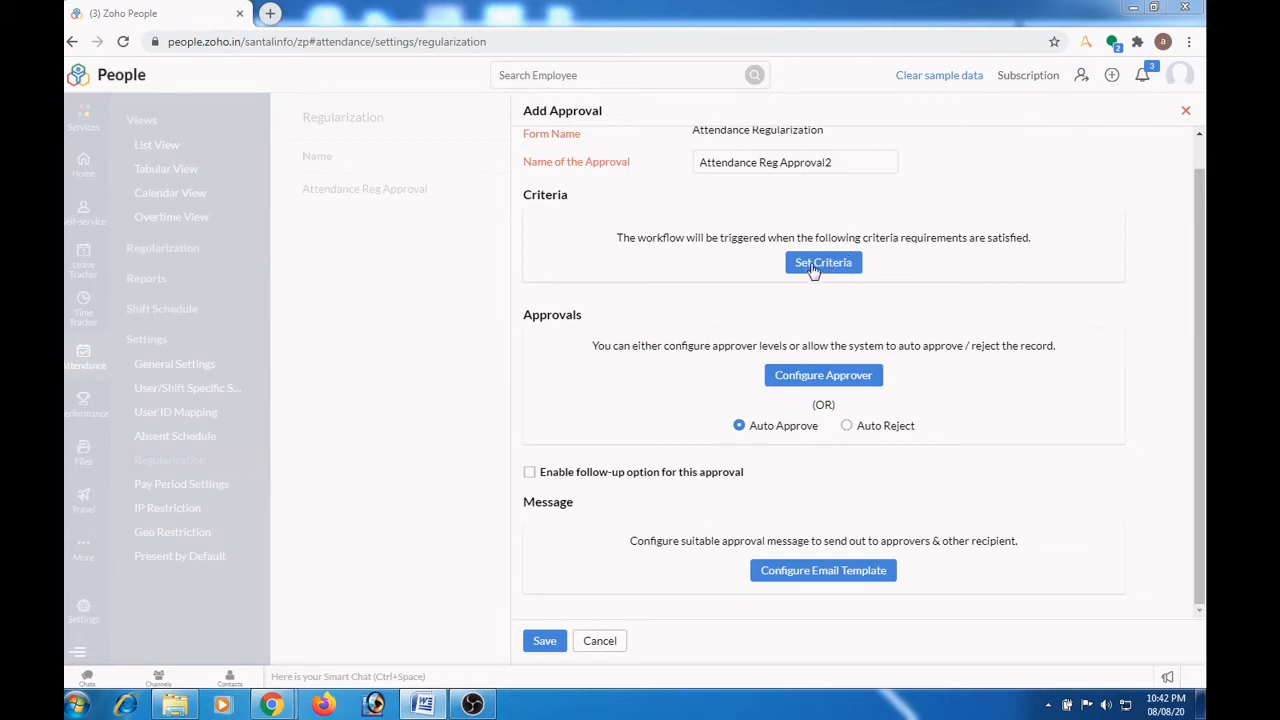
left_click(814, 268)
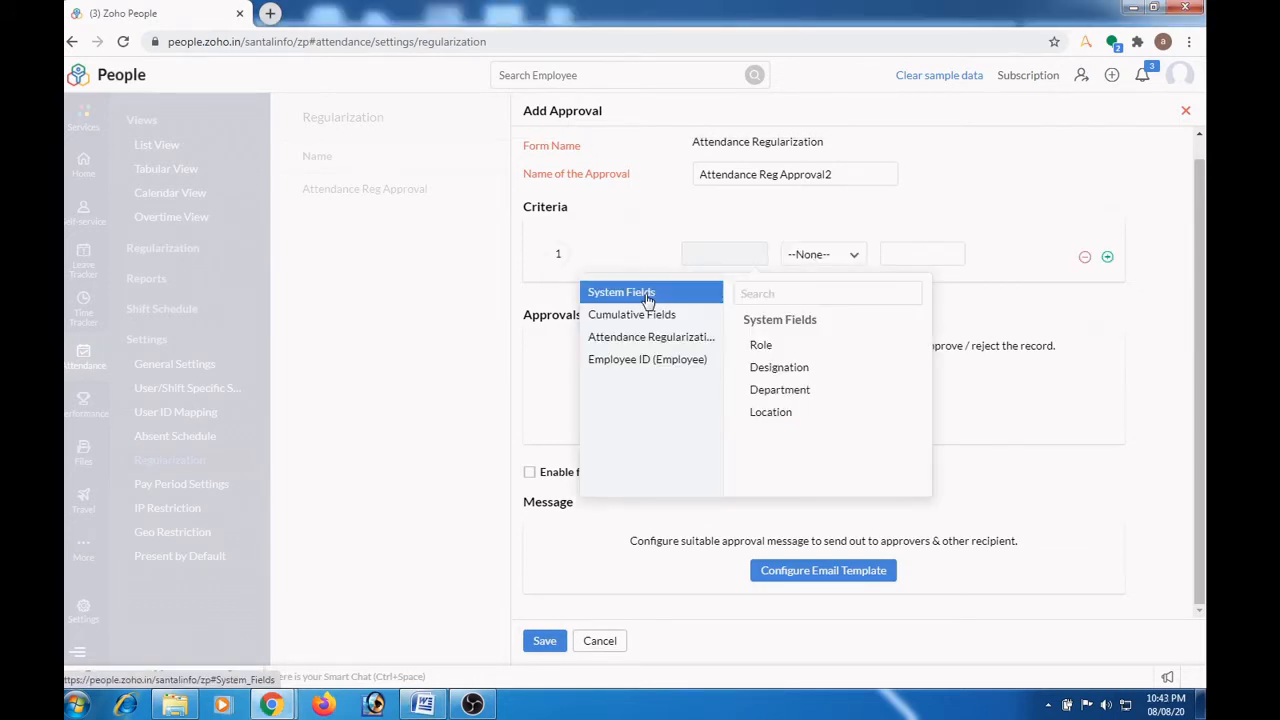
left_click(783, 370)
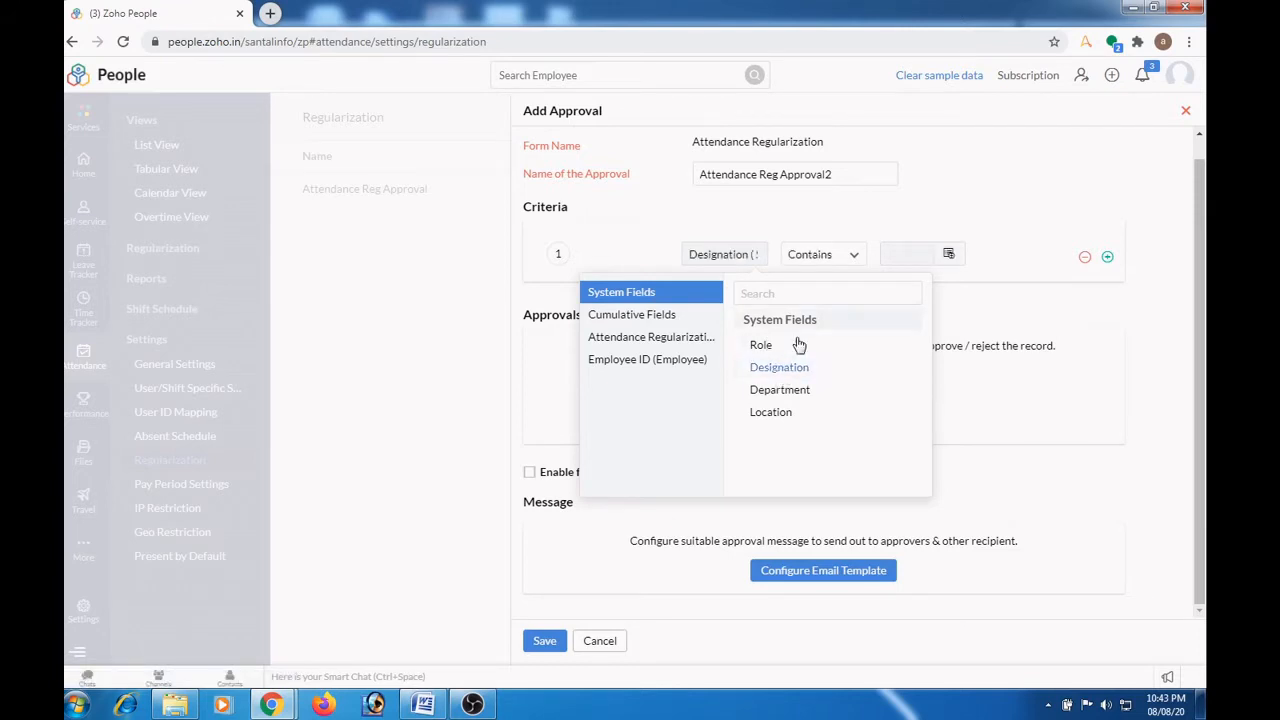
left_click(909, 255)
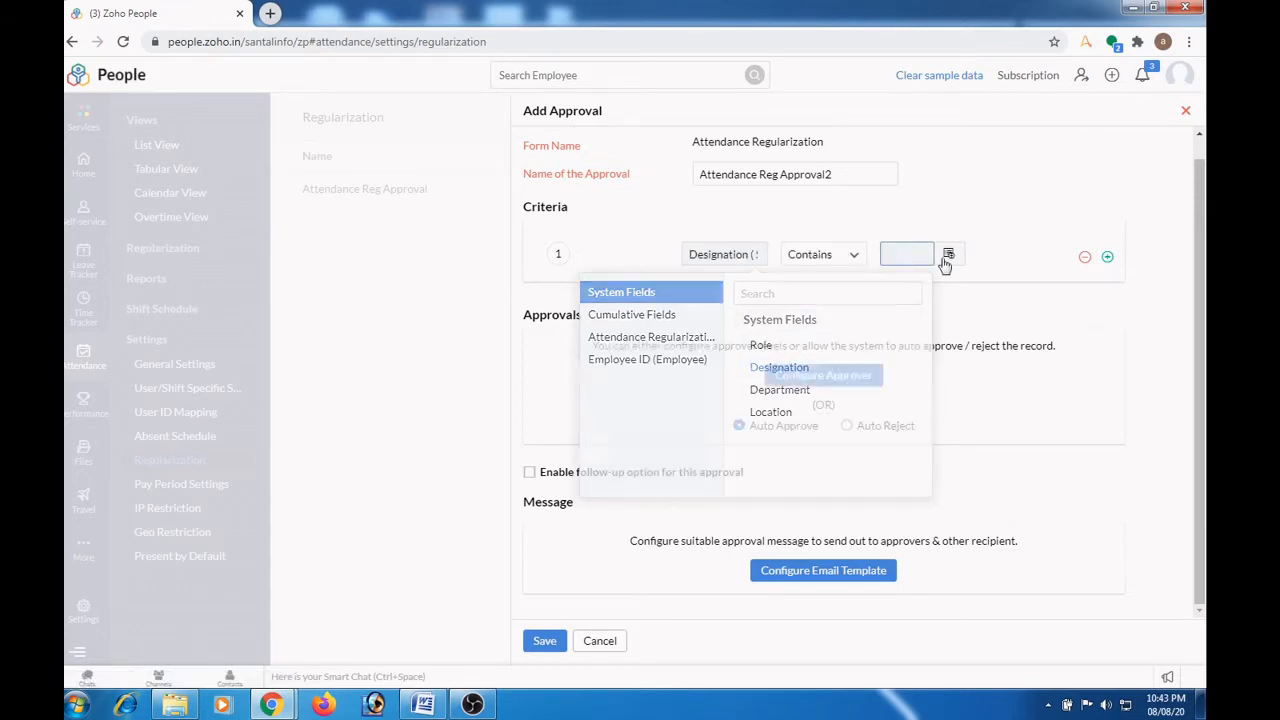
left_click(949, 256)
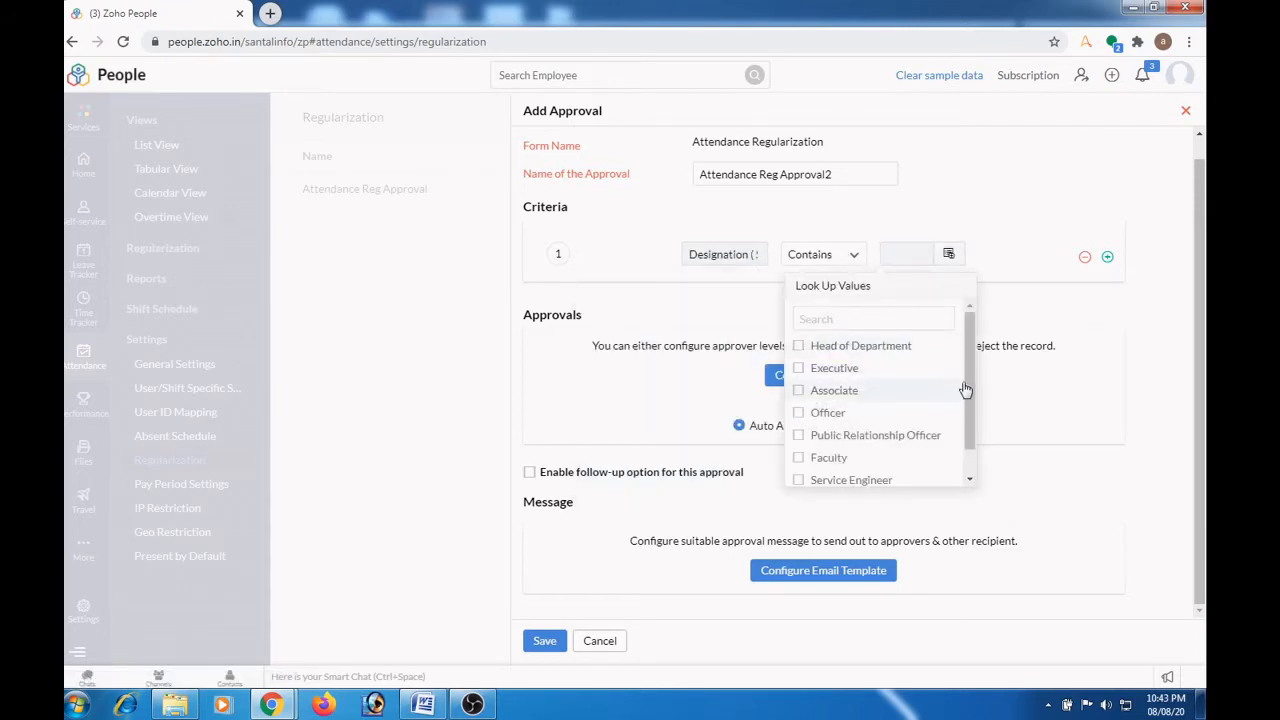
left_click(868, 484)
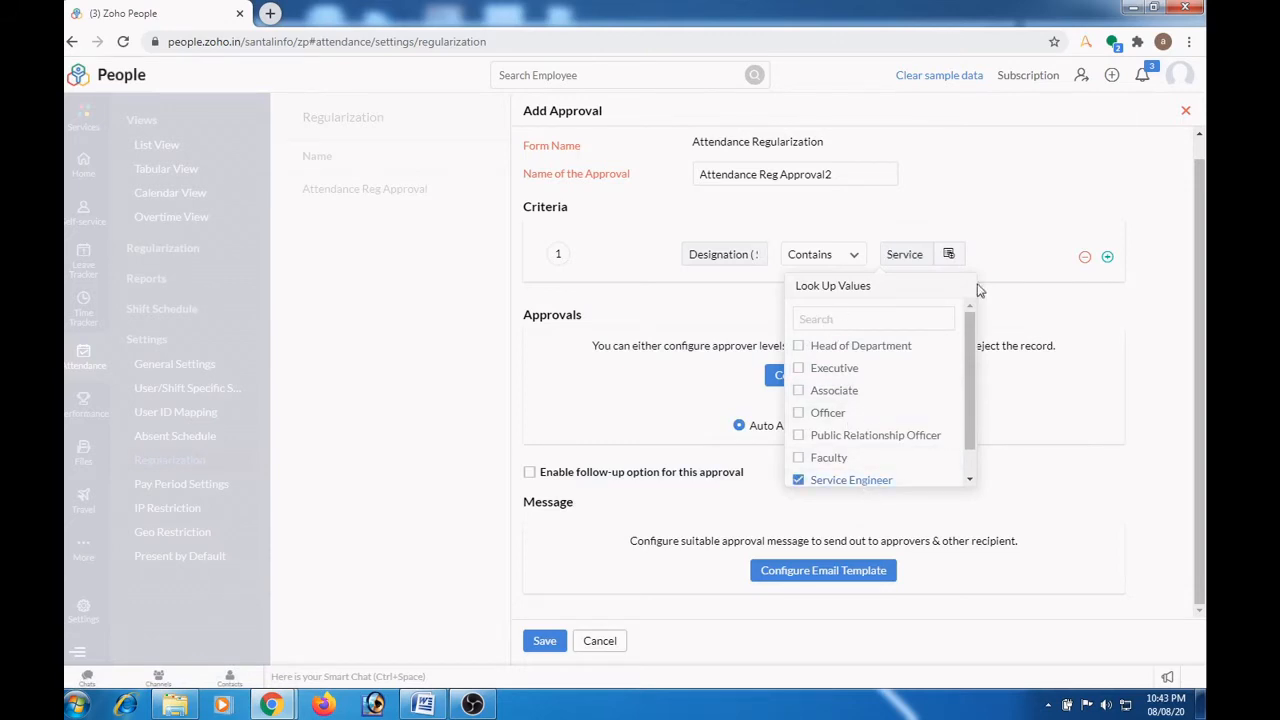
left_click(1025, 274)
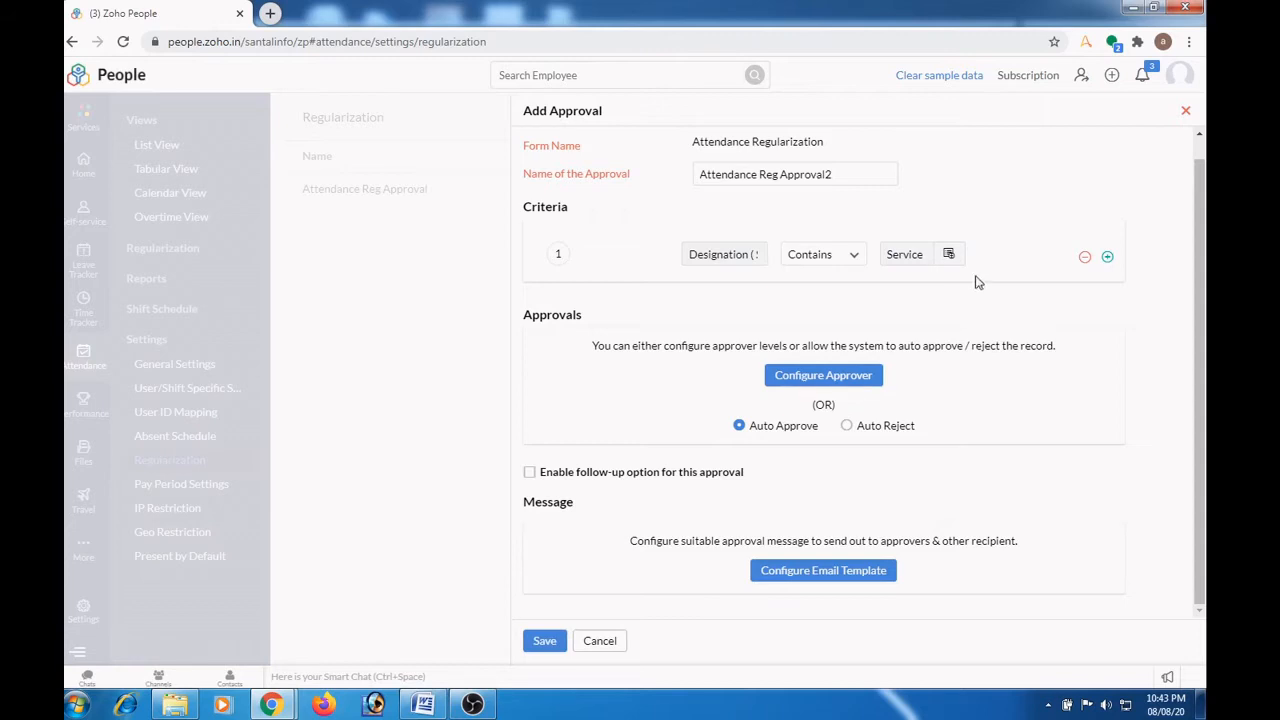
Step: Add a second criteria row, and remove both criteria rows from the approval
left_click(1108, 259)
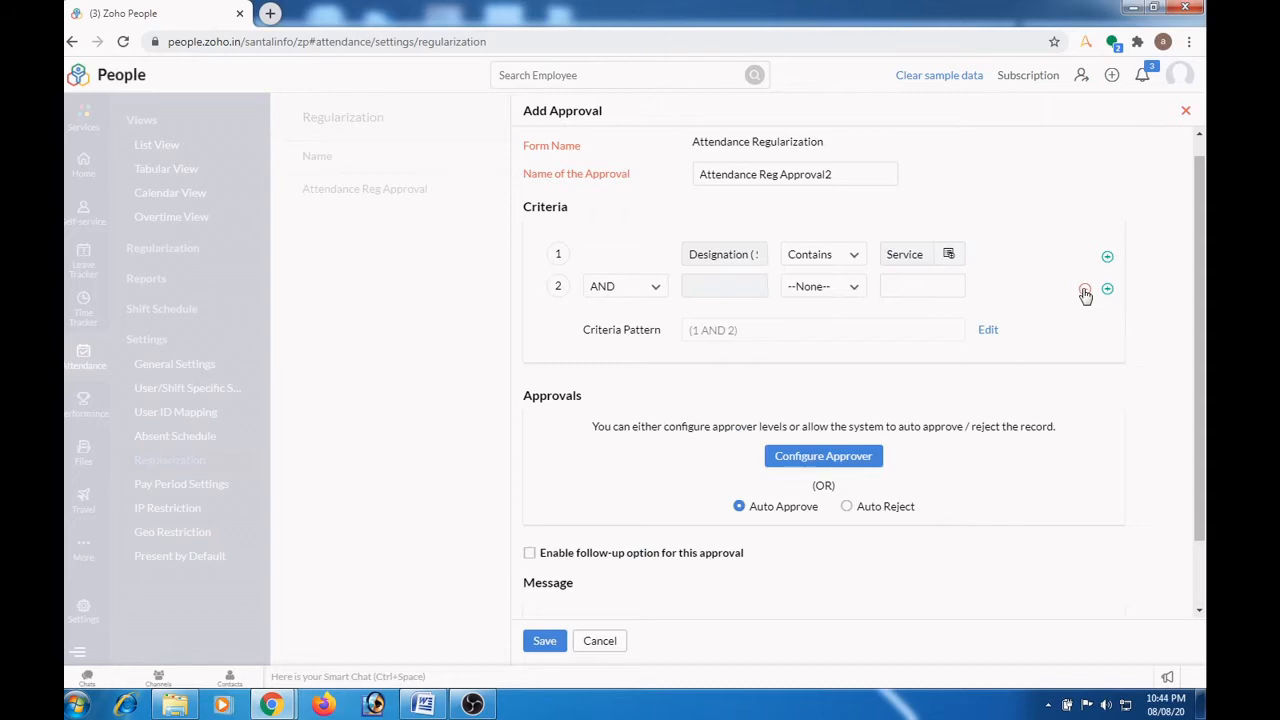
left_click(1085, 292)
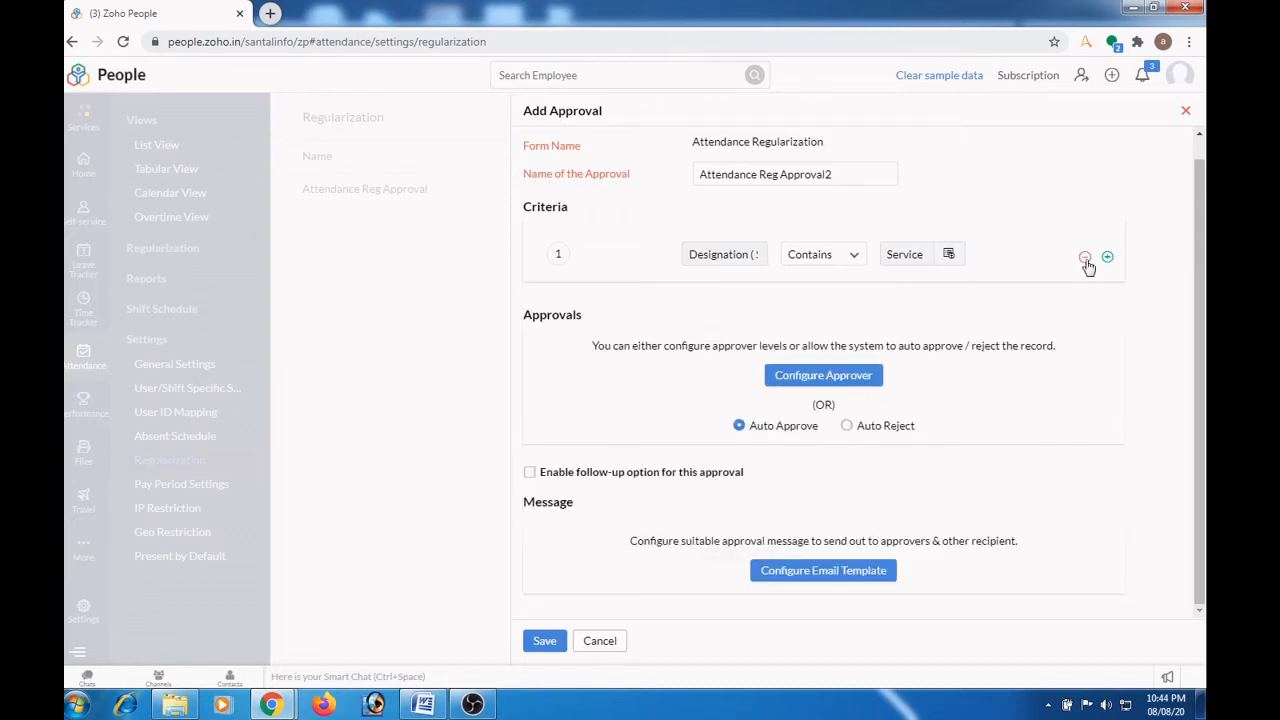
left_click(1085, 258)
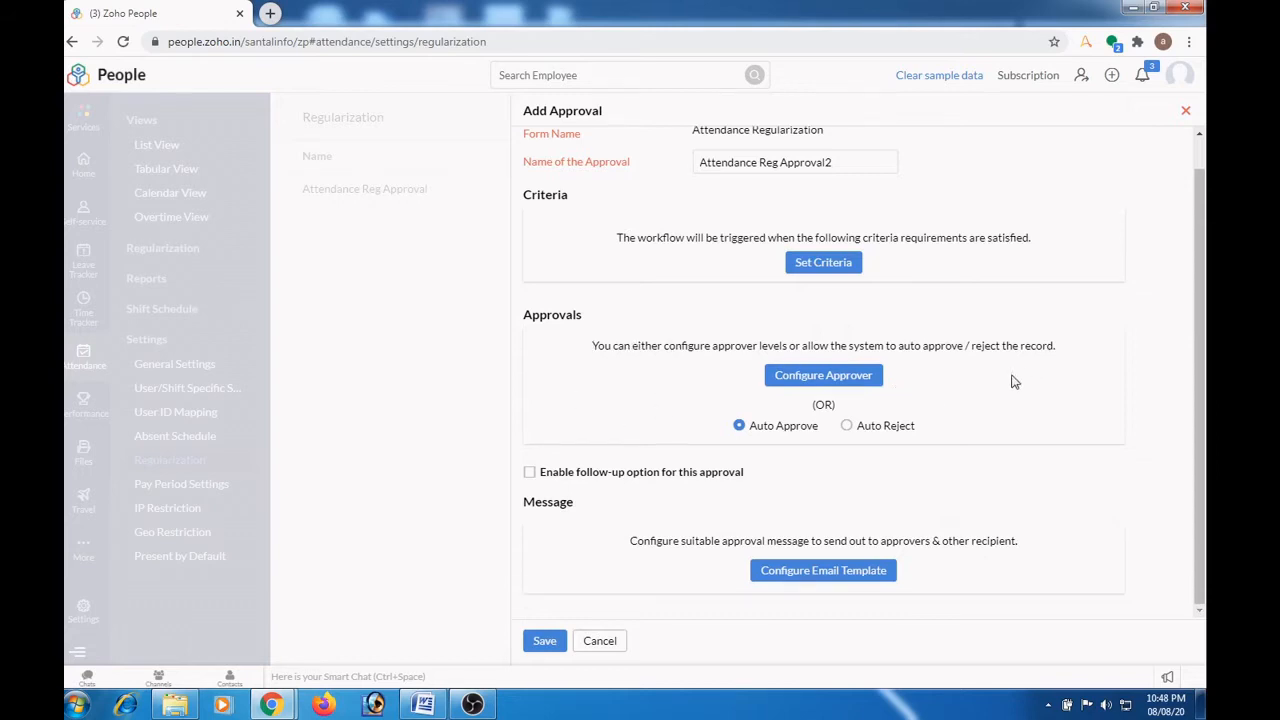
Step: Configure a single-level Reporting To approver with an Employee approver as the second level, and save the approval
left_click(827, 380)
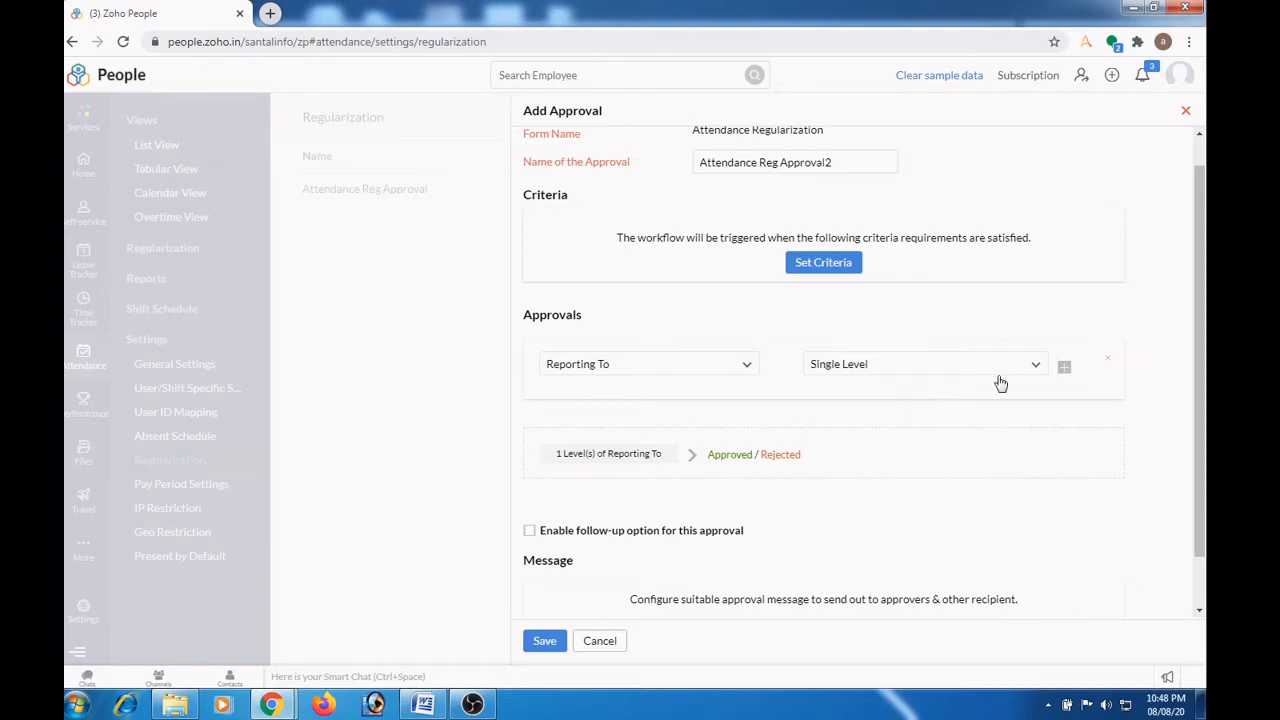
left_click(1066, 370)
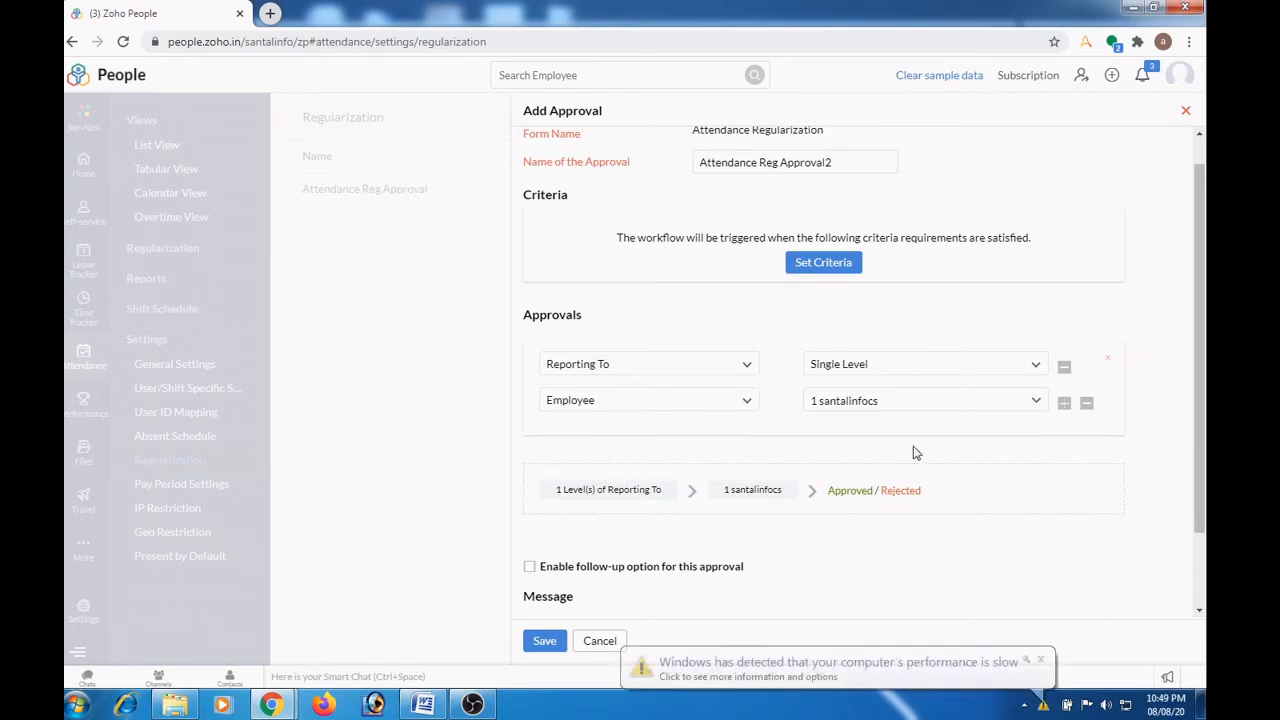
left_click(1040, 662)
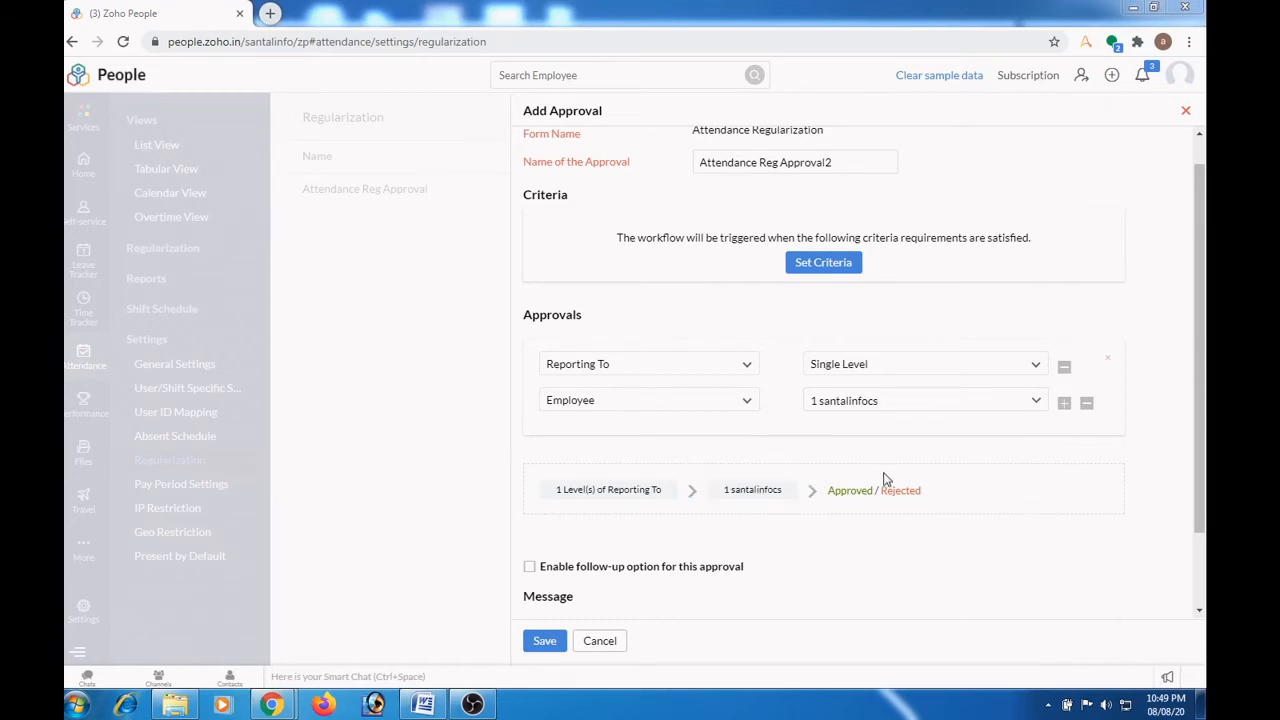
scroll(883, 480, "down", 1)
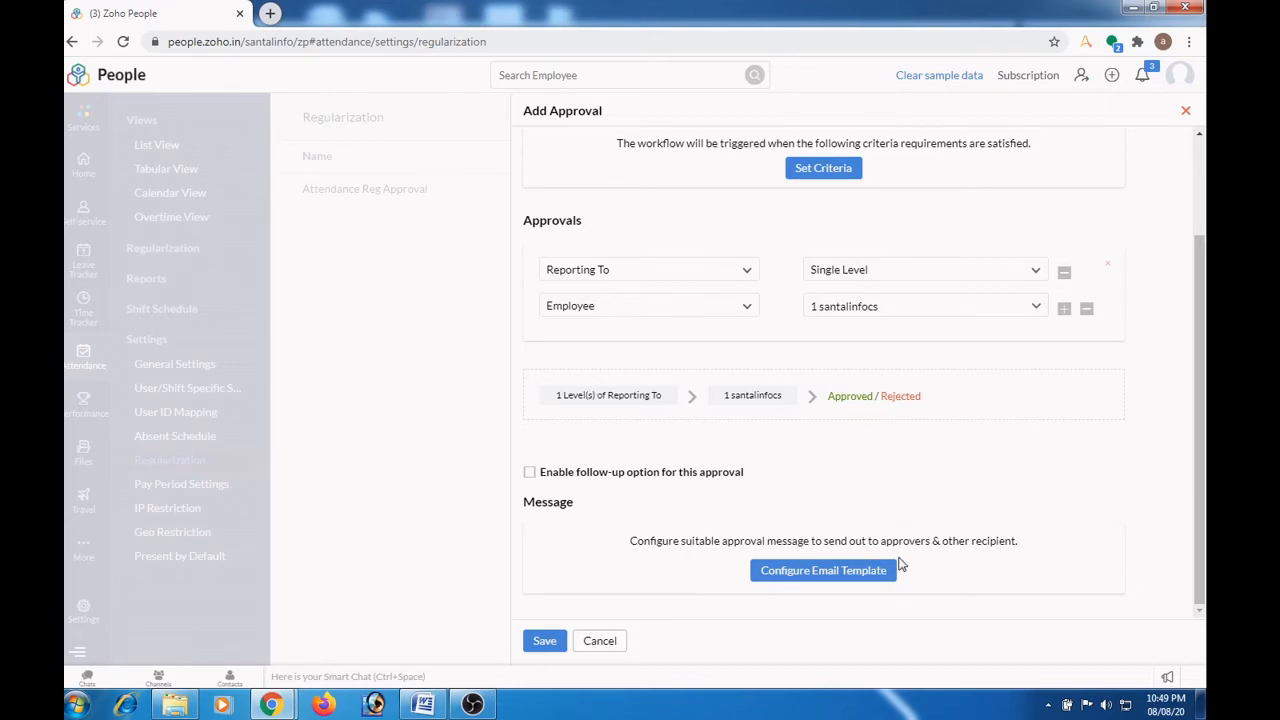
left_click(549, 642)
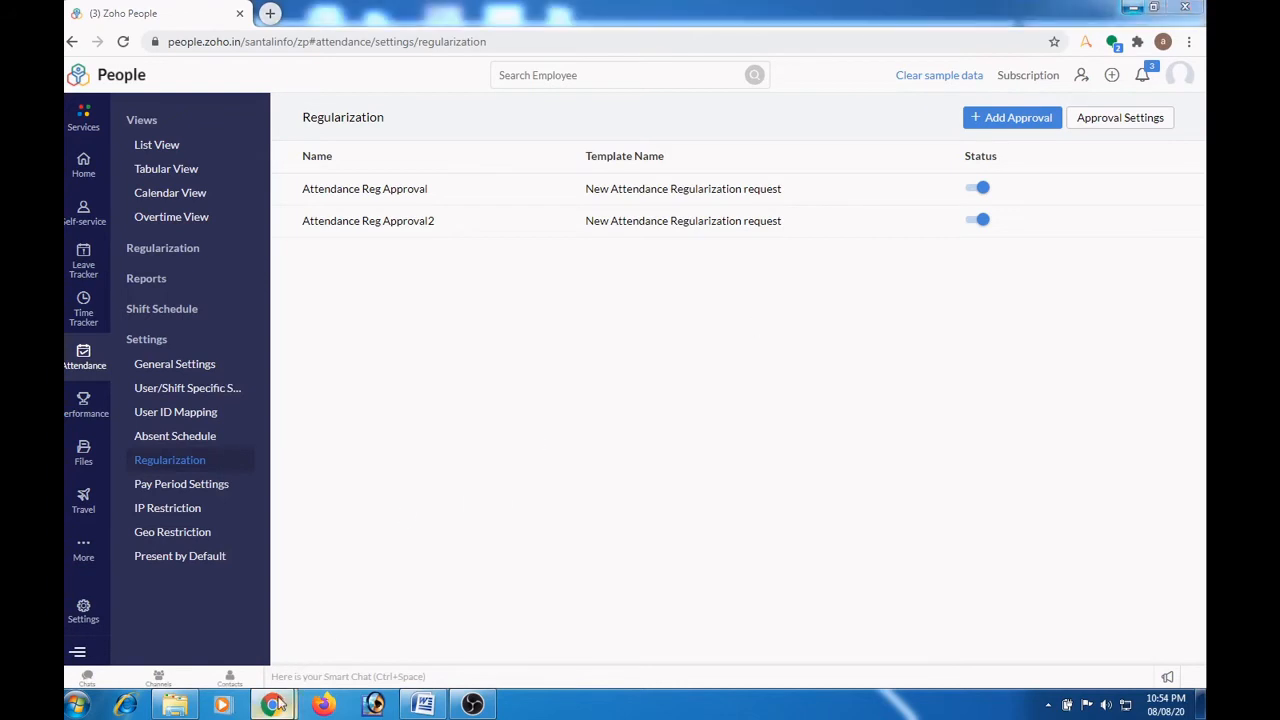
Step: Switch to the employee's incognito browser window and start a new request under the attendance regularization requests
mouse_move(281, 703)
left_click(331, 651)
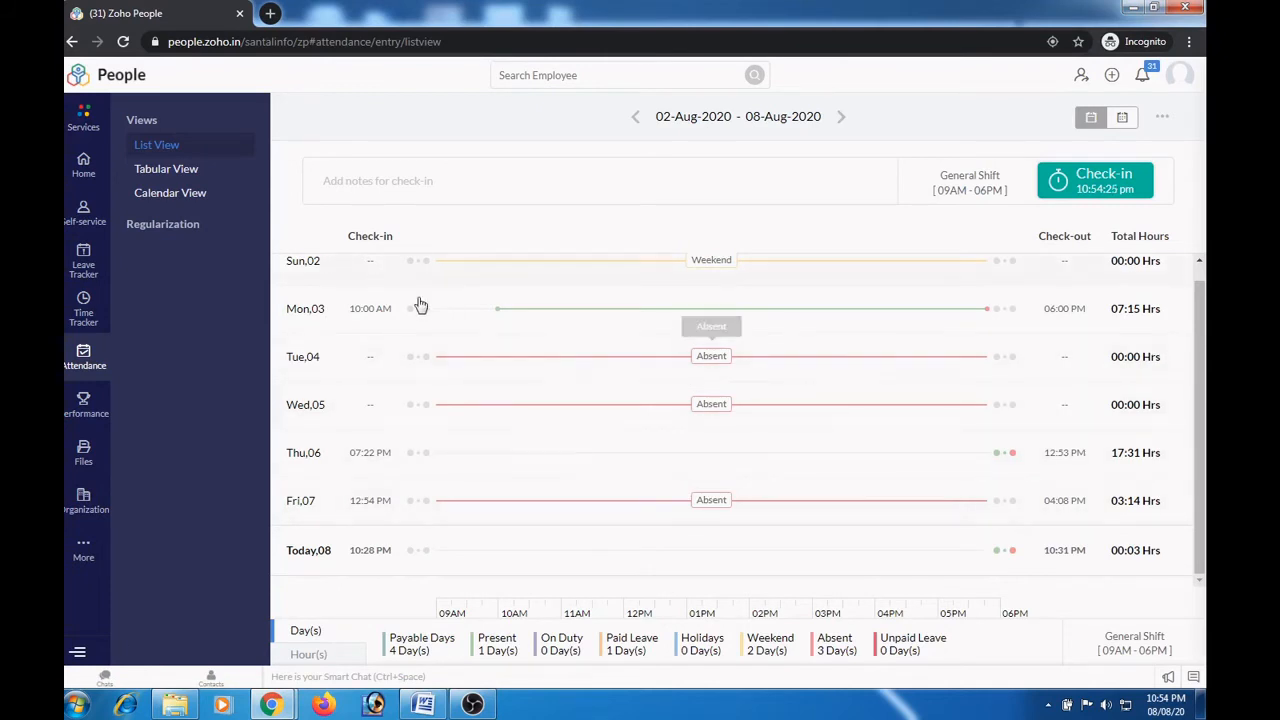
left_click(155, 228)
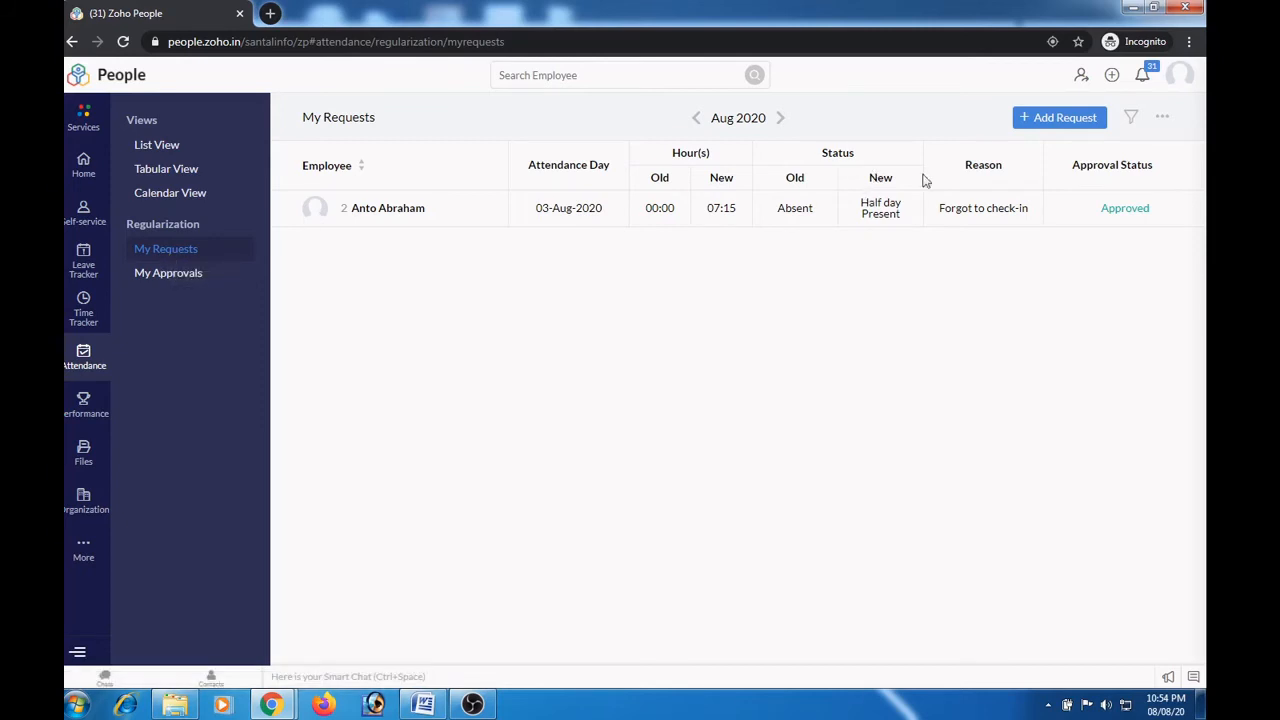
left_click(1063, 120)
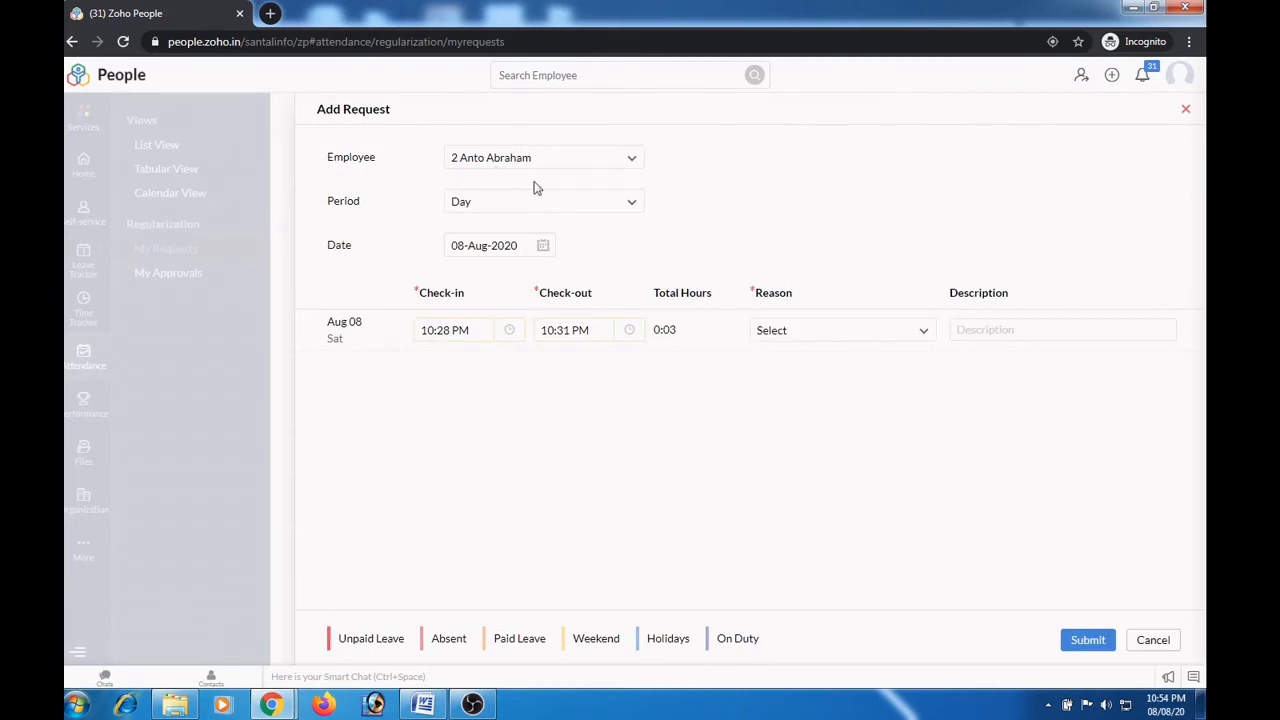
Step: Change the check-in time of the 08-Aug-2020 regularization request to 10:28 AM
left_click(521, 245)
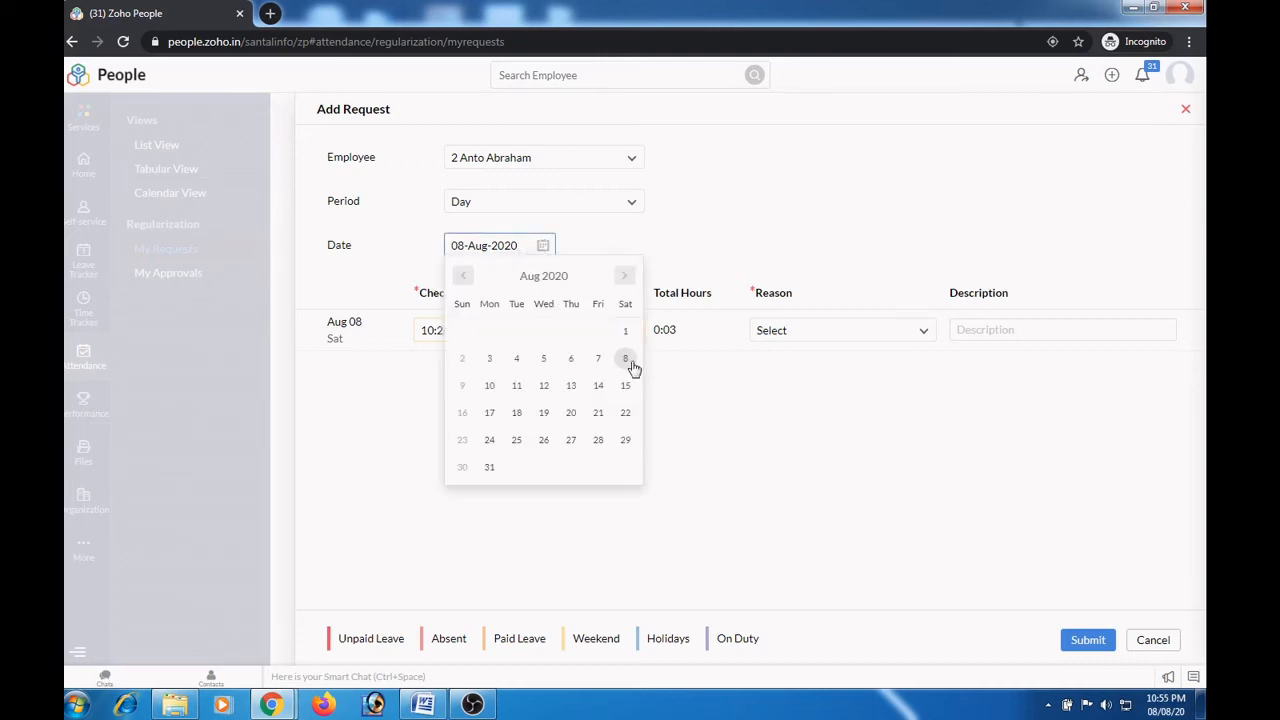
left_click(633, 244)
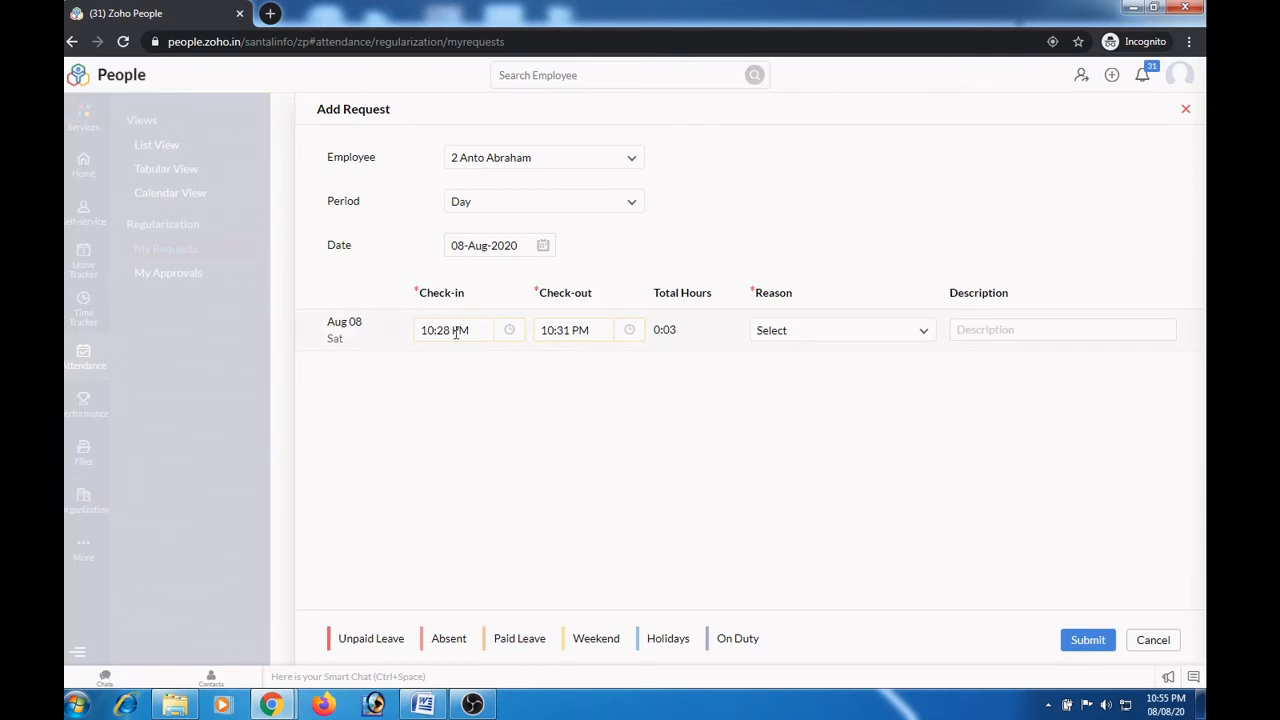
left_click(509, 330)
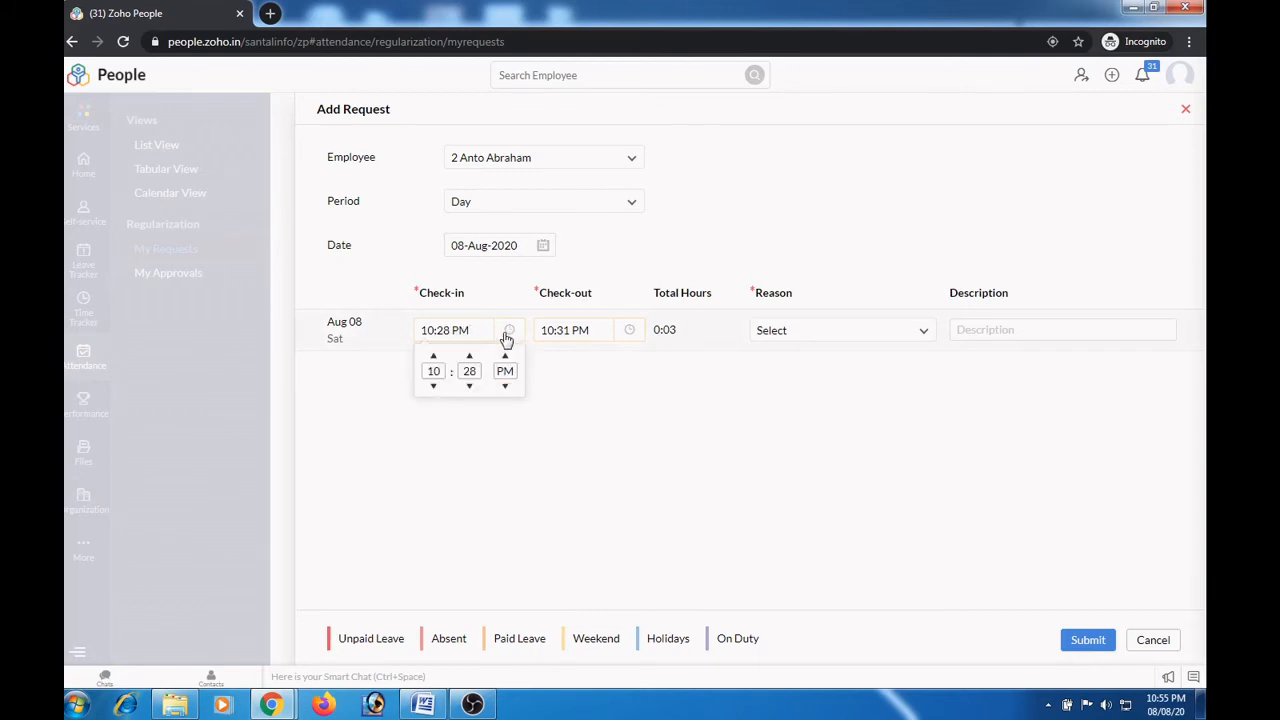
left_click(505, 359)
left_click(689, 389)
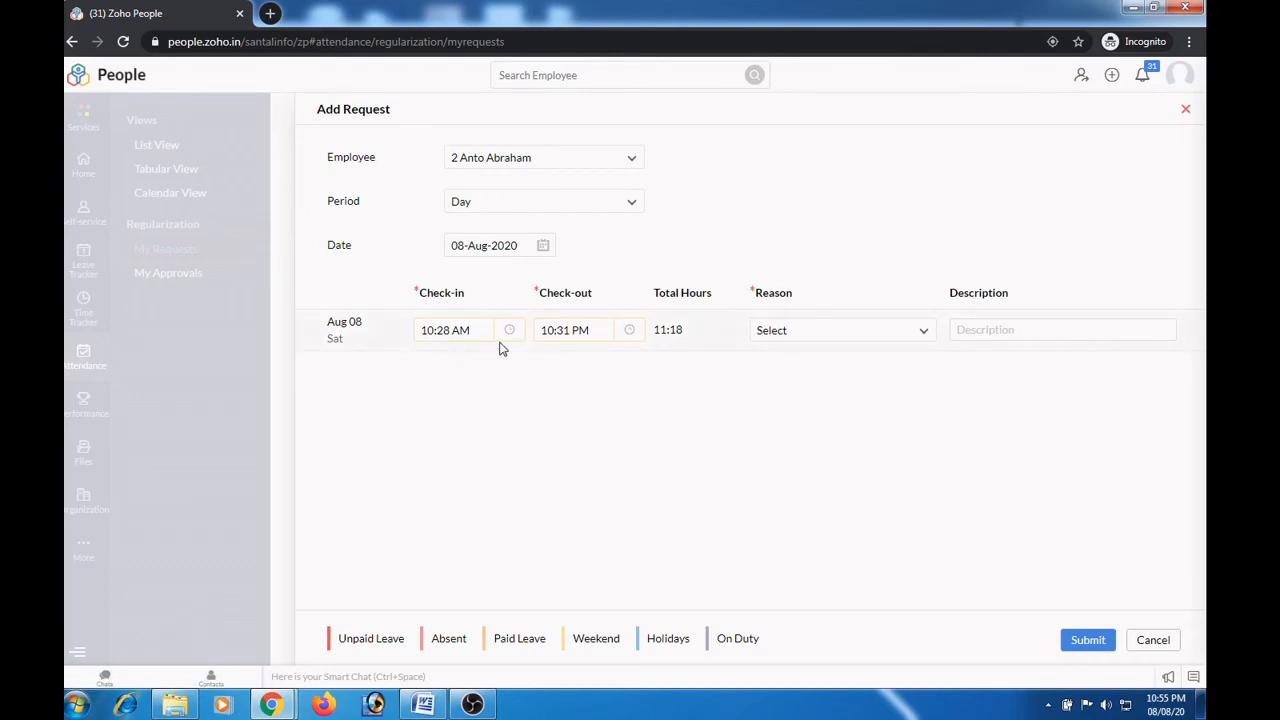
Step: Set the request's reason to Forgot to check-in, leave the description empty and submit the request
left_click(922, 336)
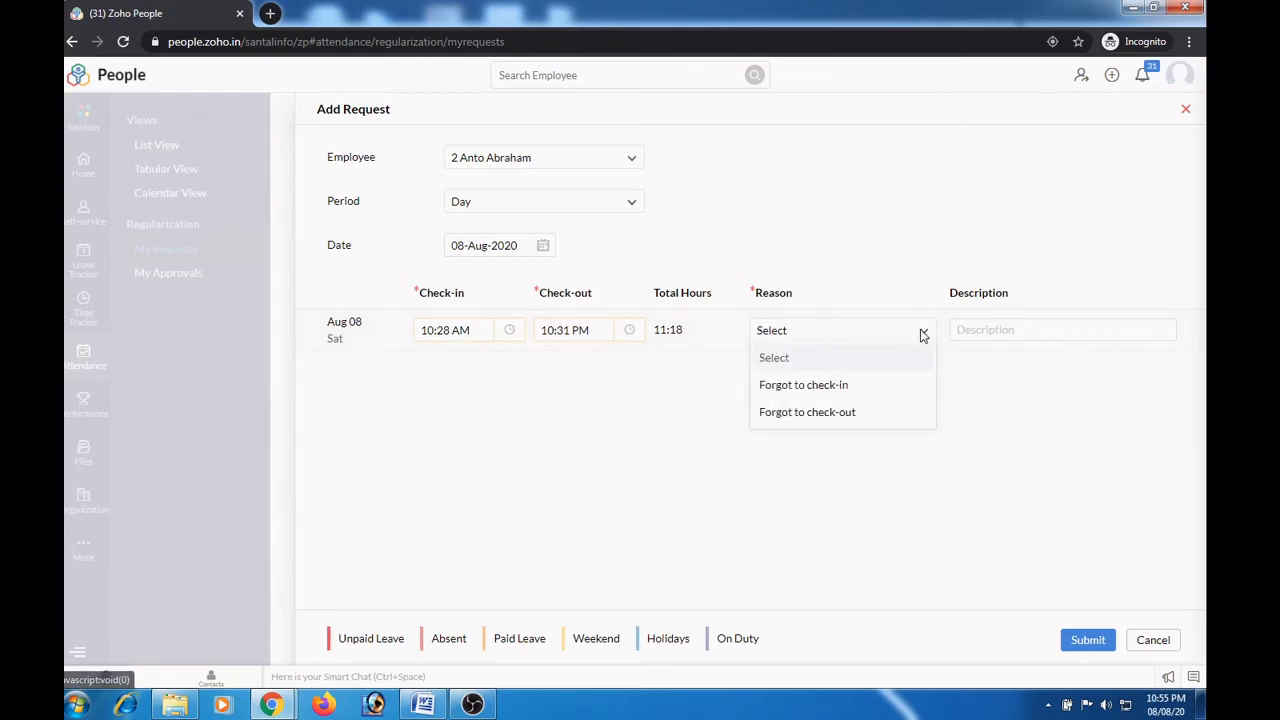
left_click(789, 395)
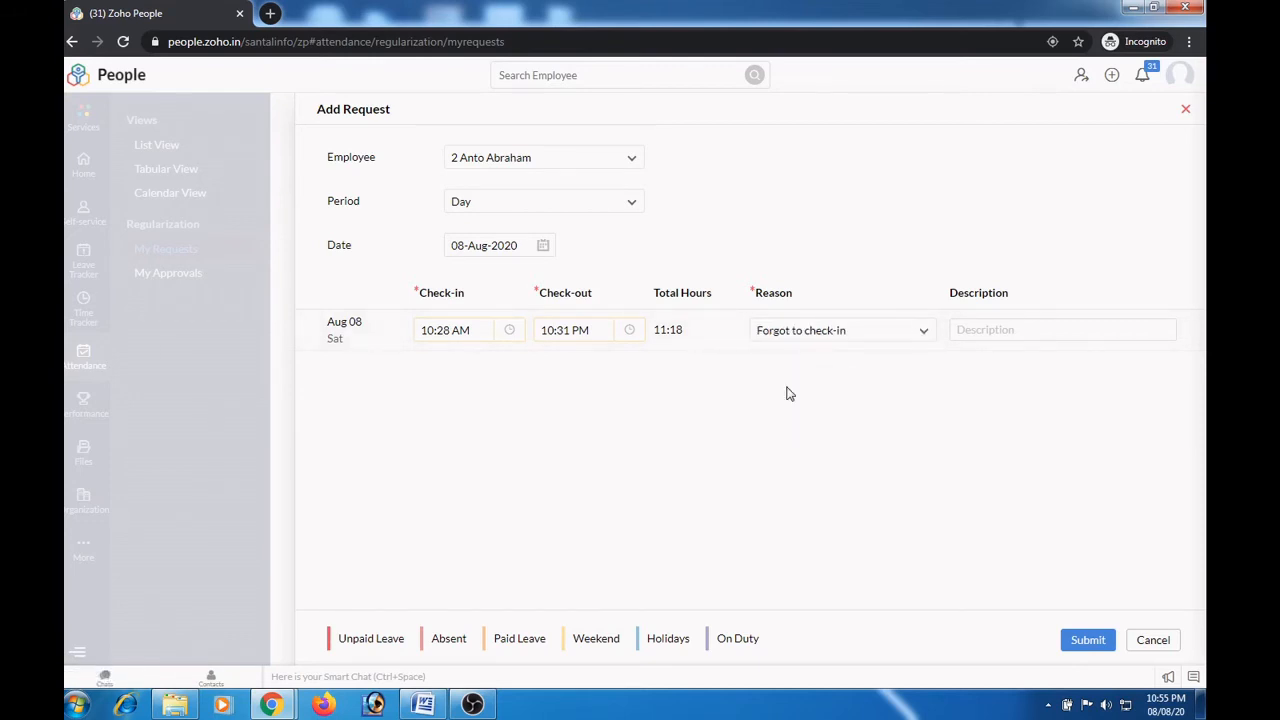
left_click(1013, 328)
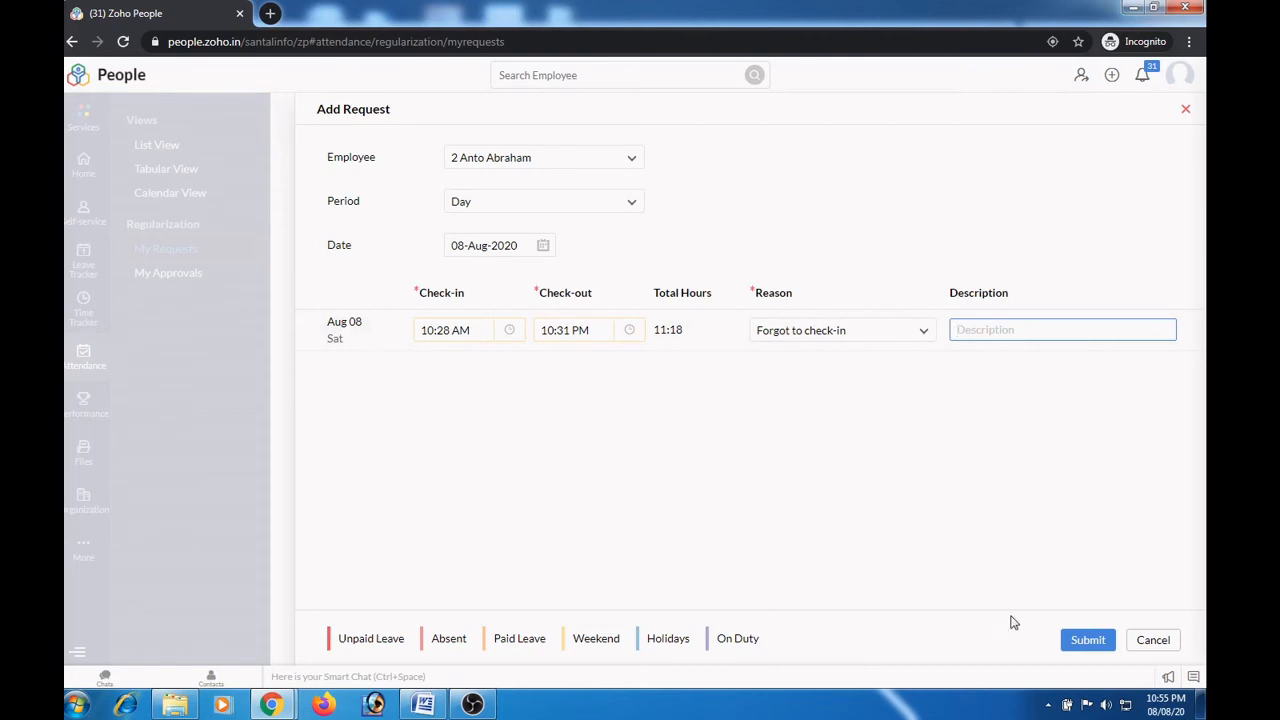
left_click(1090, 641)
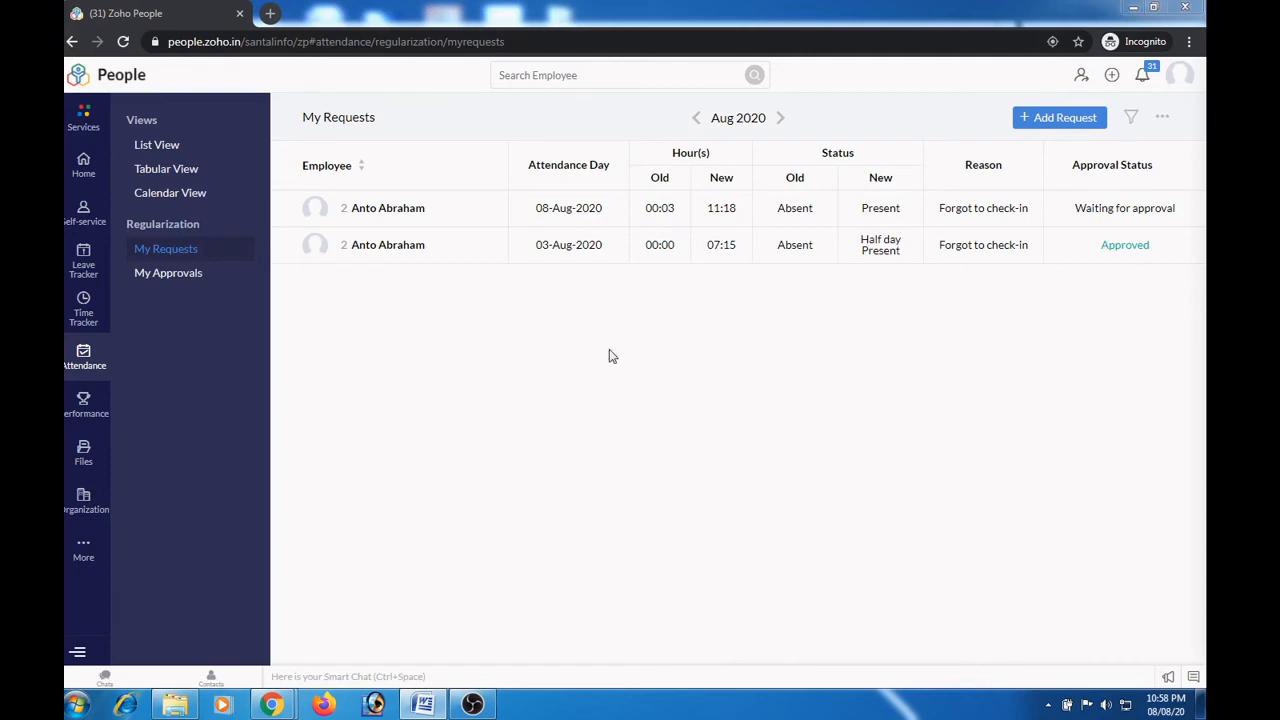
Step: Switch back to the administrator's browser window and open the employee's 08-Aug-2020 regularization request for review
mouse_move(280, 691)
left_click(242, 622)
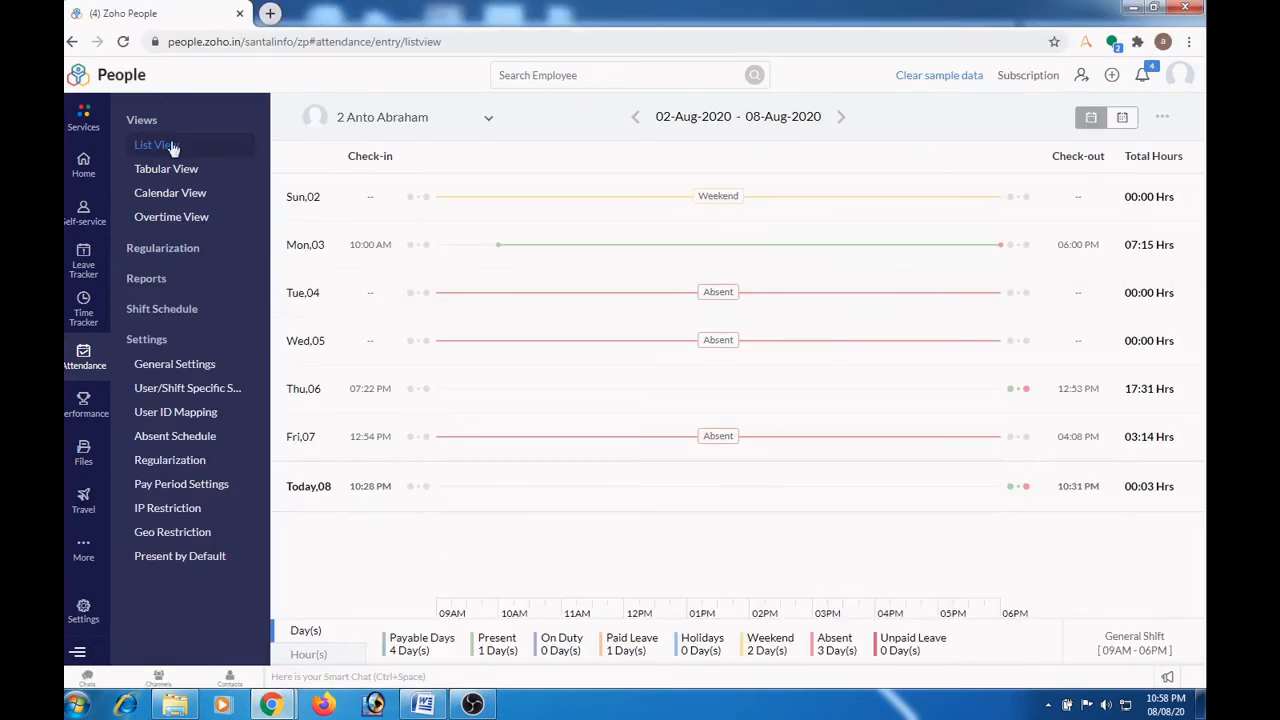
left_click(177, 250)
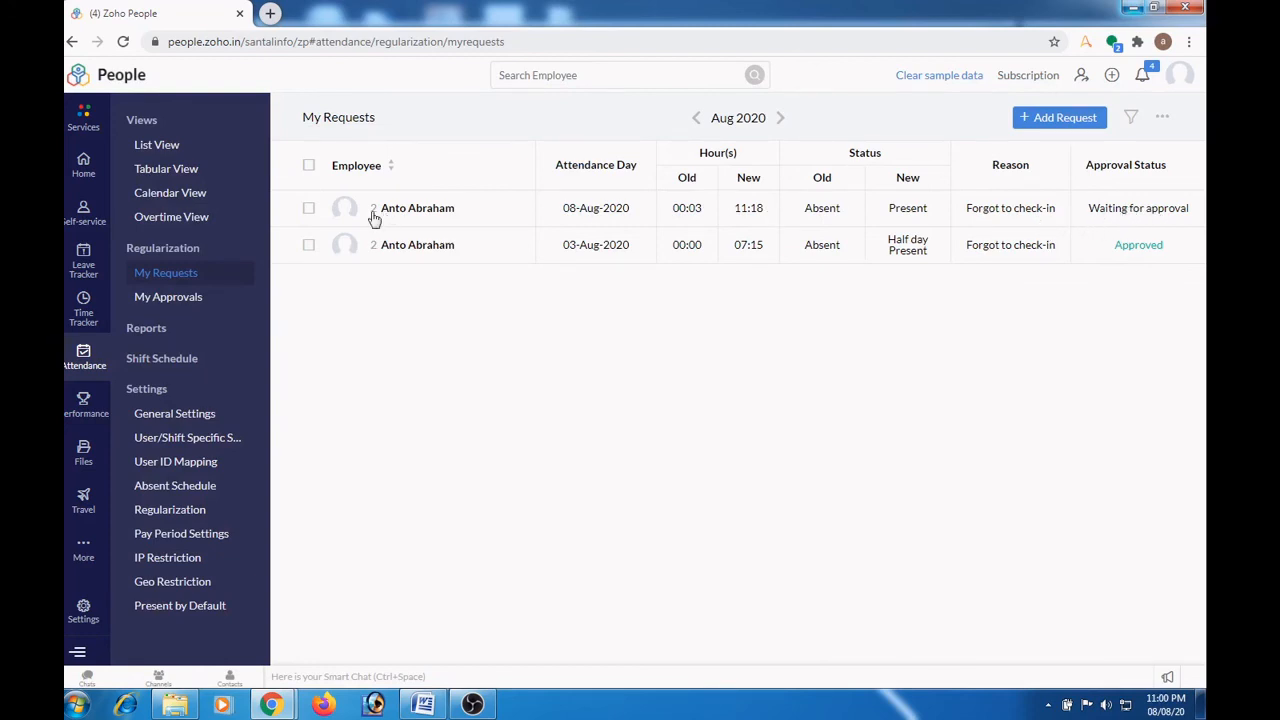
left_click(407, 215)
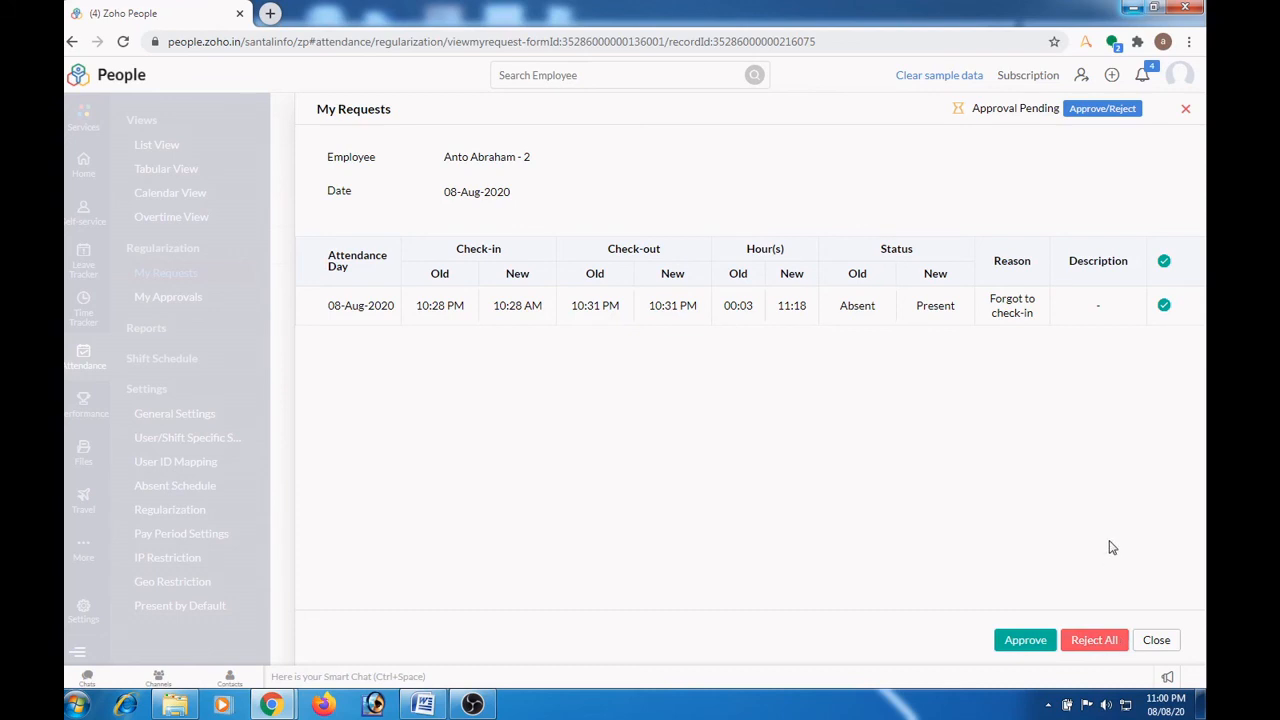
Step: Approve the employee's 08-Aug-2020 regularization request without an approval comment and close the request details
left_click(1024, 640)
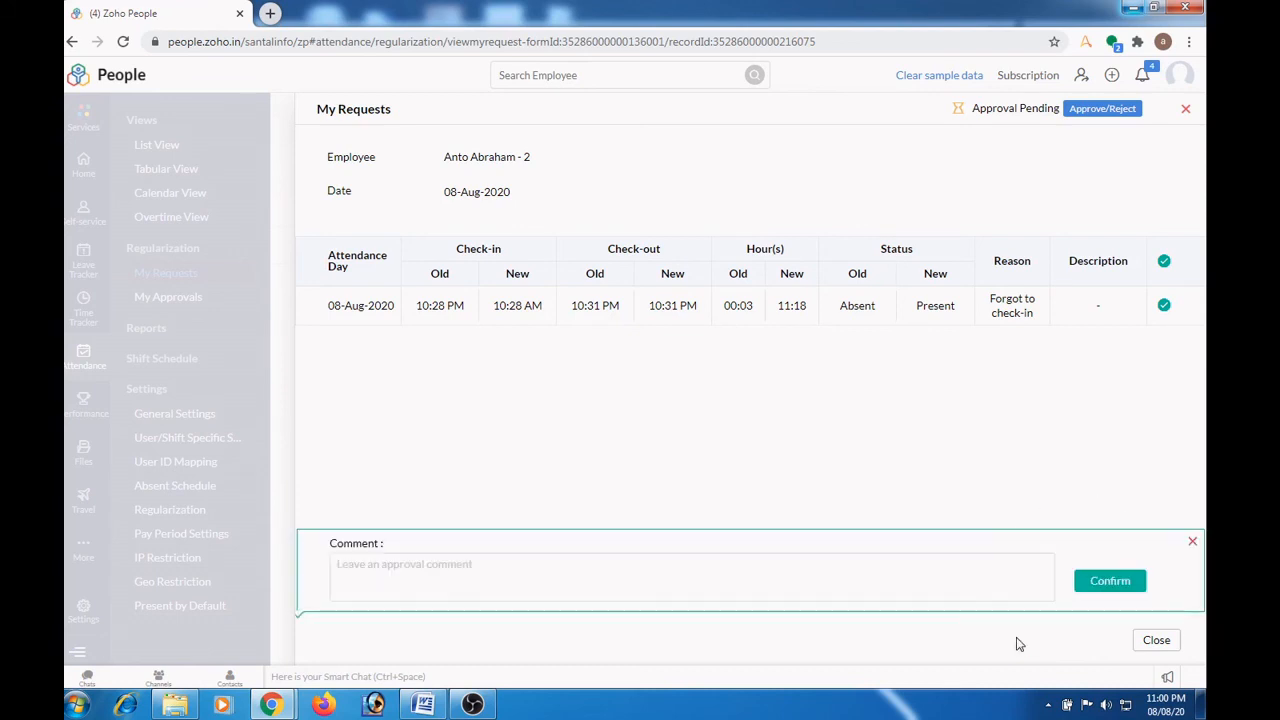
left_click(464, 573)
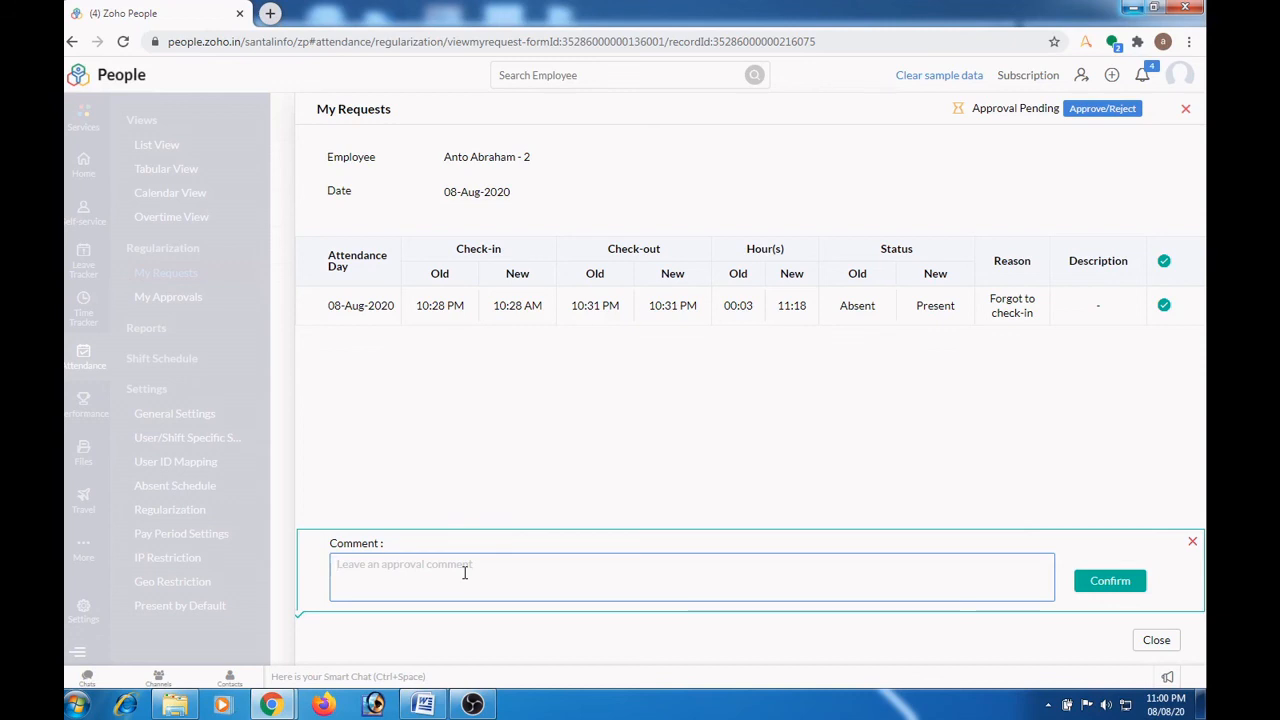
left_click(1110, 581)
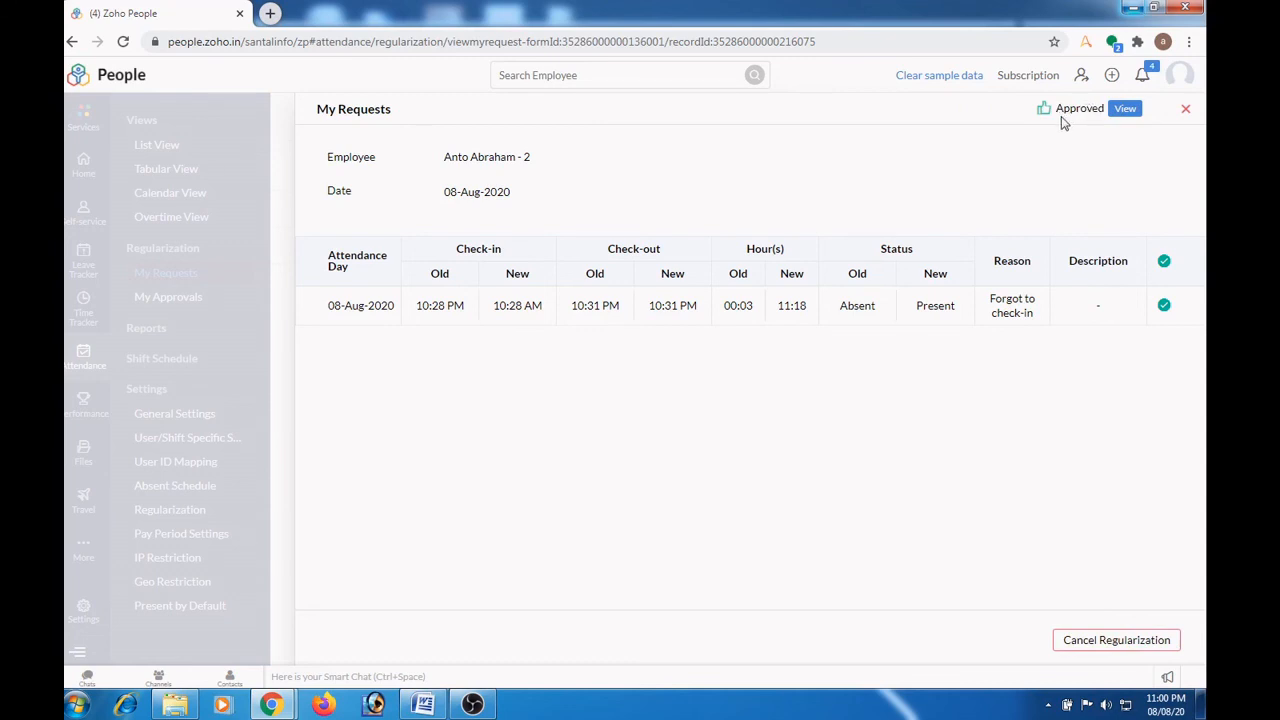
left_click(1186, 110)
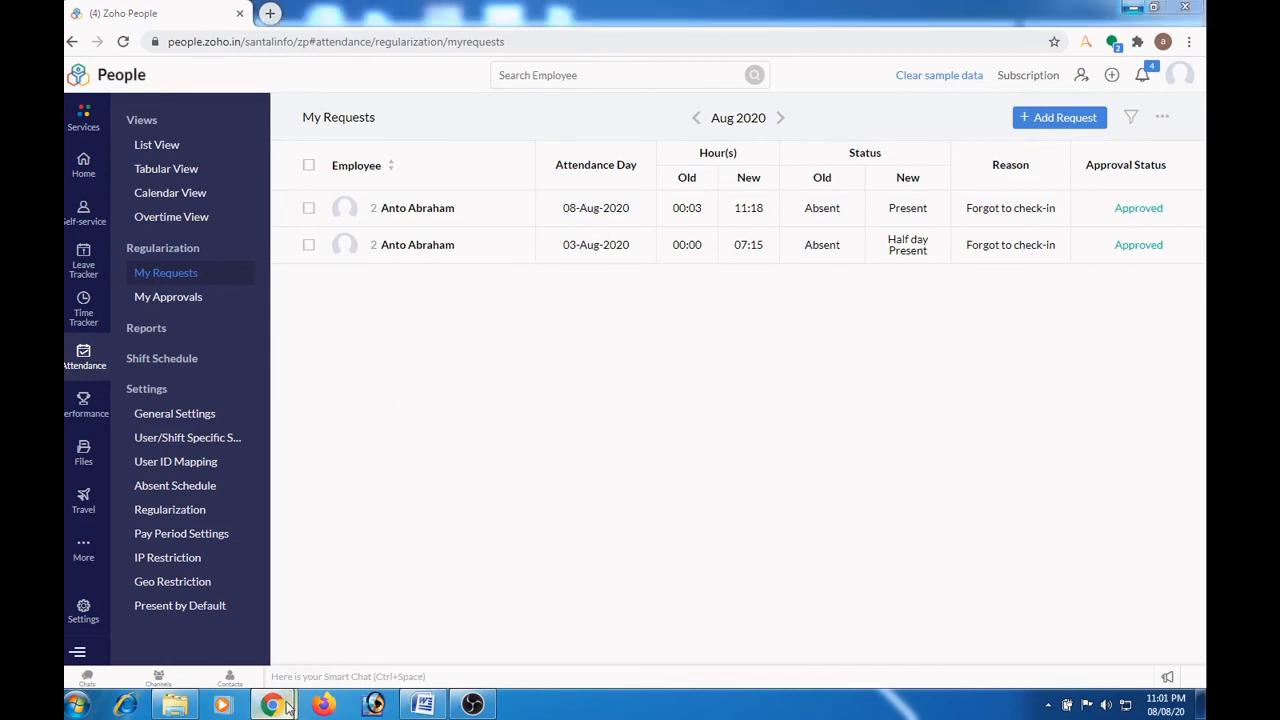
Step: Switch to the employee's incognito browser window and reload the regularization requests list to check the 08-Aug-2020 request's approval status
mouse_move(272, 703)
left_click(346, 648)
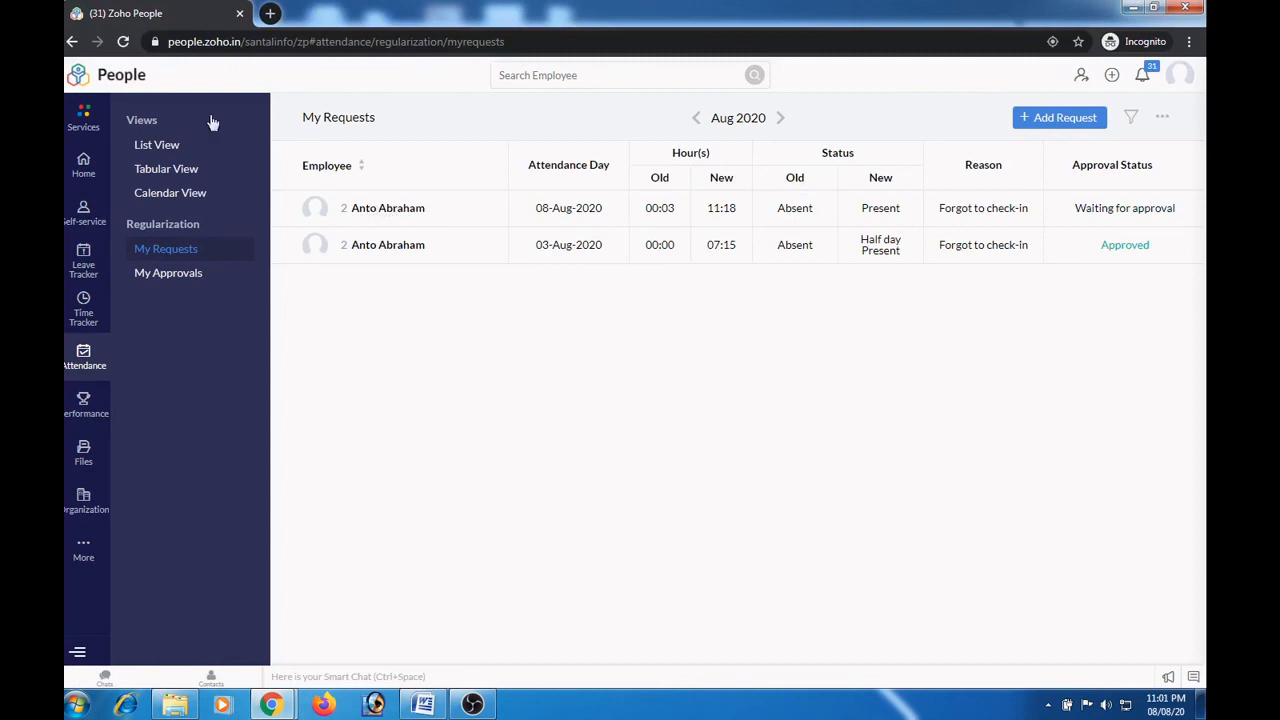
left_click(123, 42)
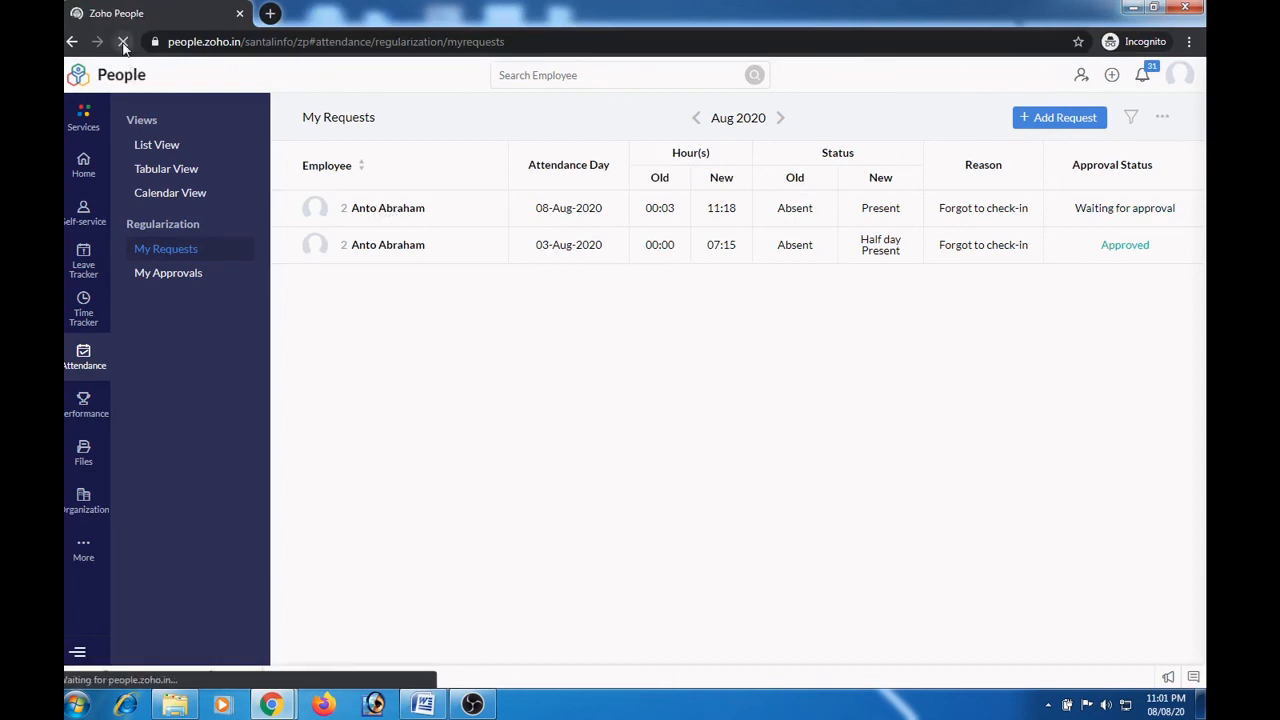